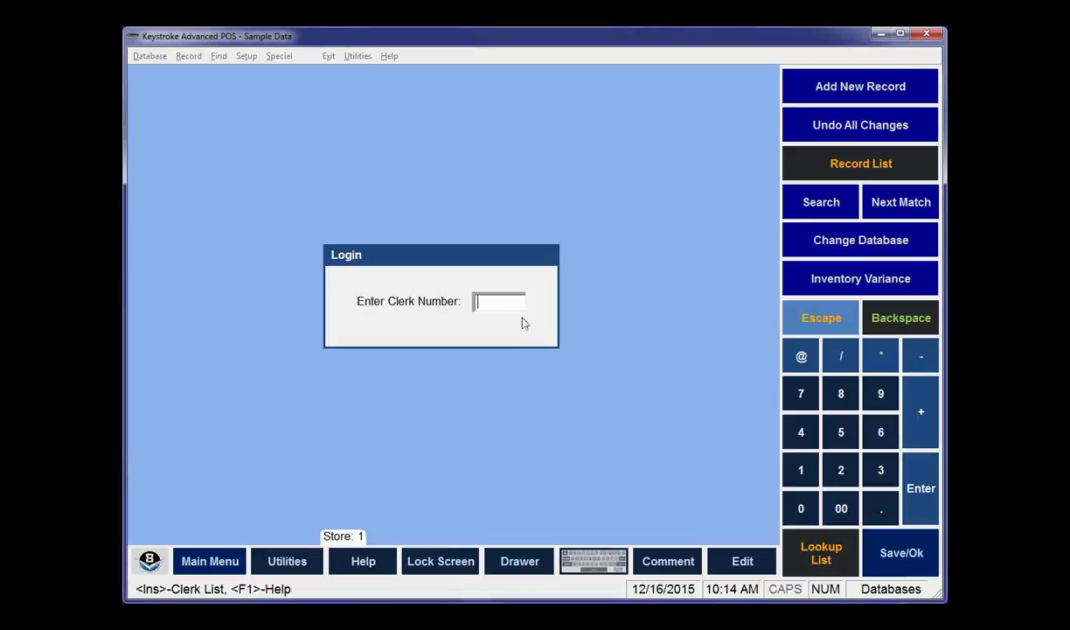
Log in with the clerk number and the clerk's password
{"action": "type", "text": "1"}
{"action": "key", "text": "Return"}
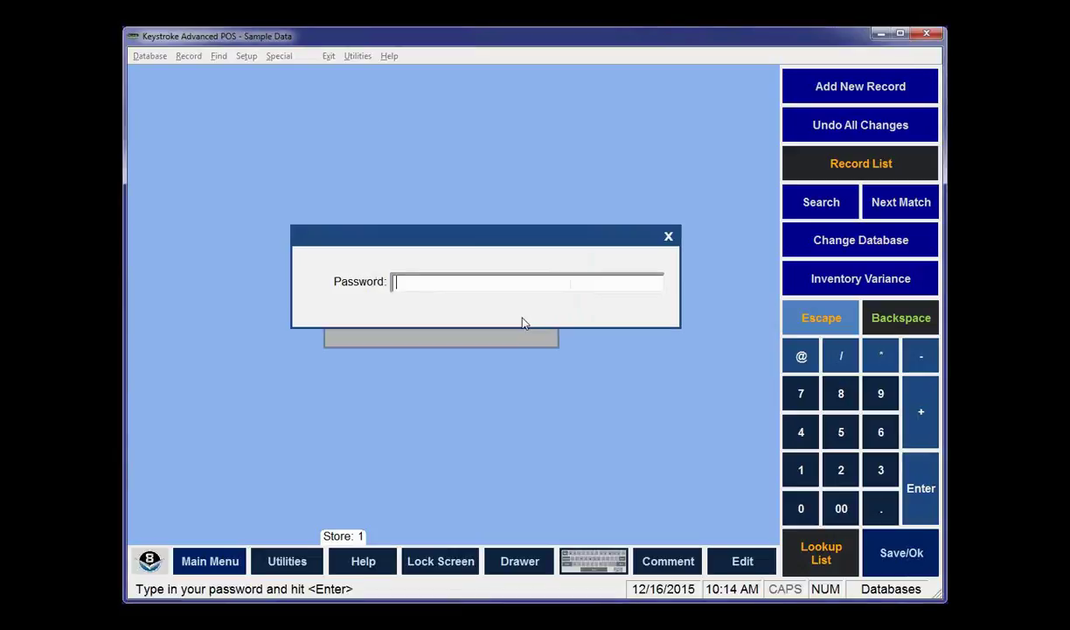
{"action": "type", "text": "bbbbbbbbbb"}
{"action": "key", "text": "Return"}
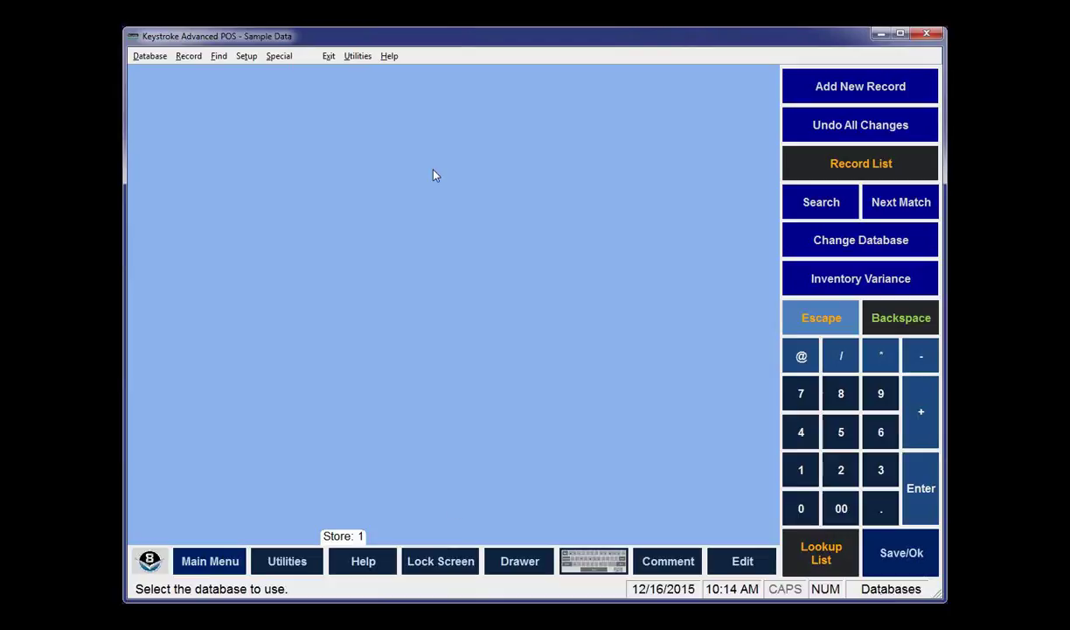
Start an inventory variance and load the open variance with session ID 1
{"action": "left_click", "coordinate": [297, 58]}
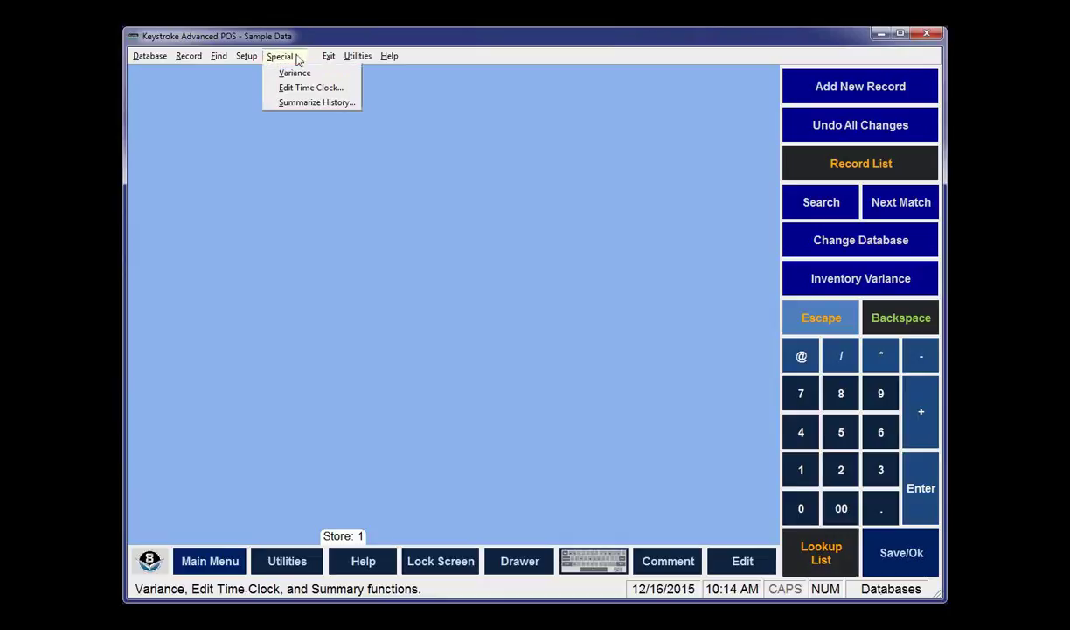
{"action": "left_click", "coordinate": [294, 73]}
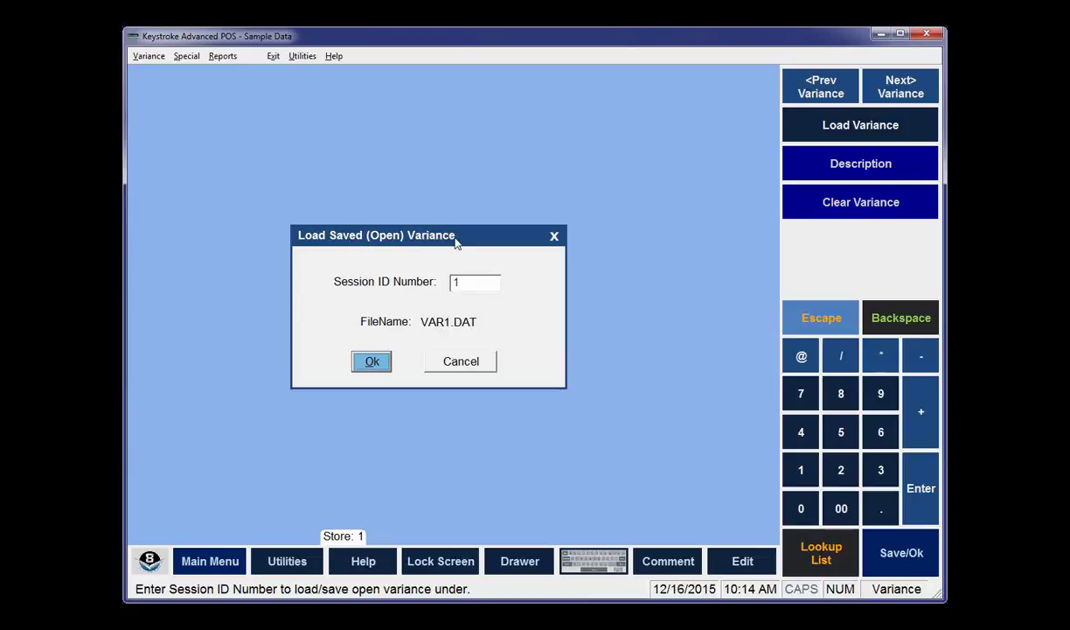
{"action": "left_click", "coordinate": [373, 362]}
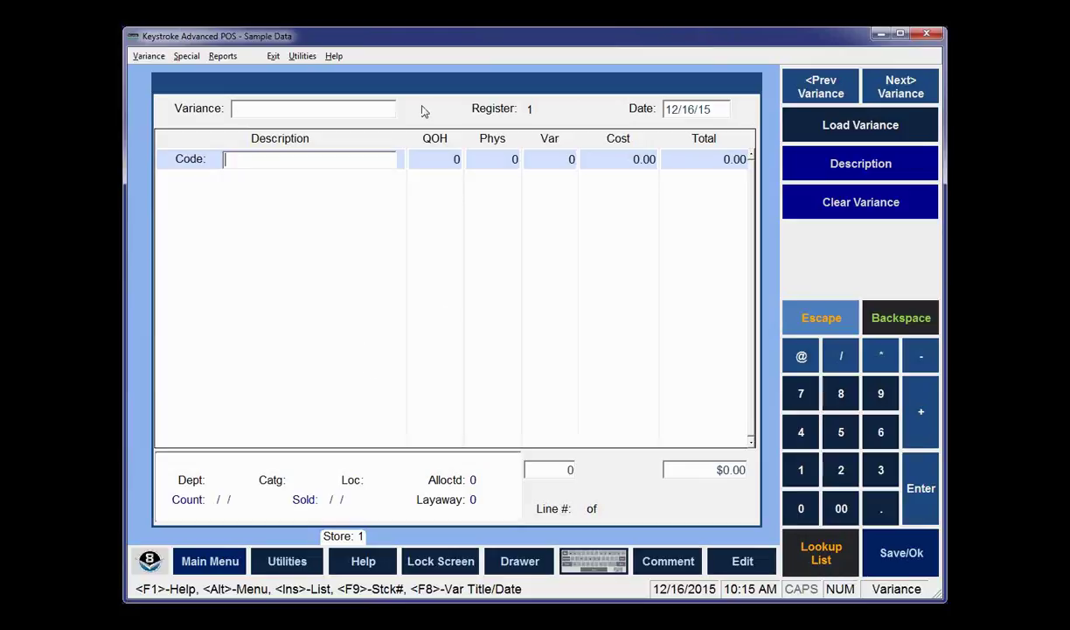
In the variance parameters, set the entry field to Product Code and same-item line entry to Display Message - Edit Line
{"action": "left_click", "coordinate": [148, 58]}
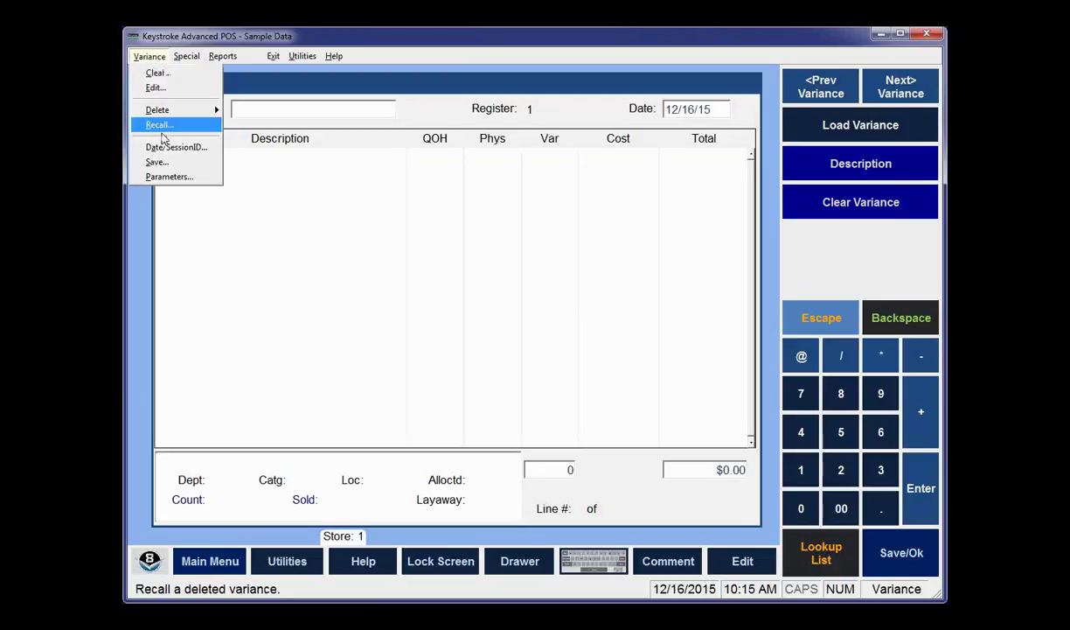
{"action": "left_click", "coordinate": [164, 179]}
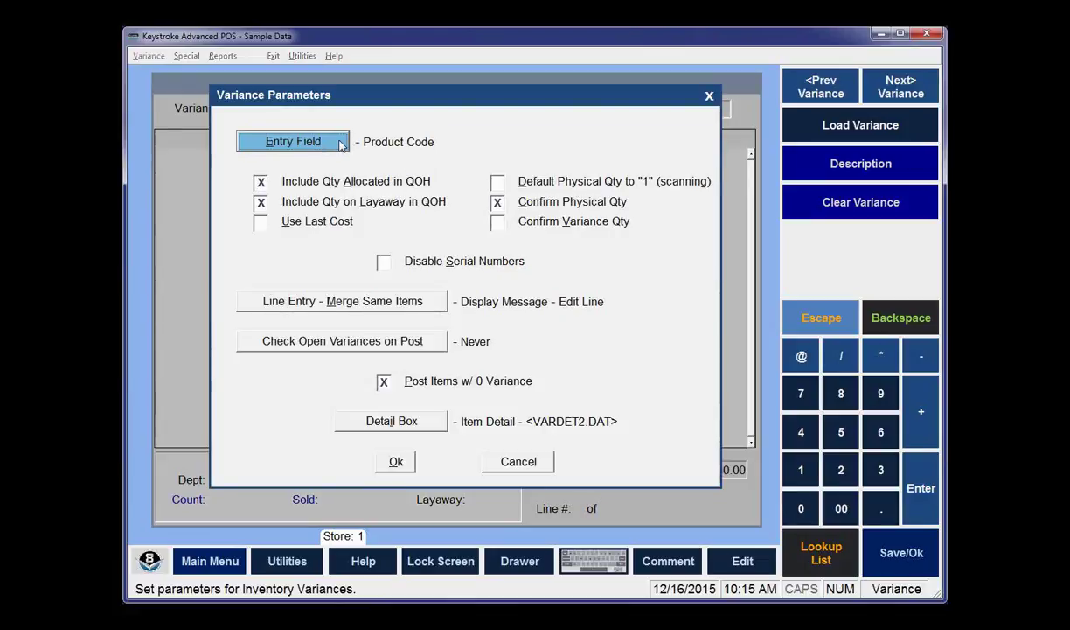
{"action": "left_click", "coordinate": [341, 146]}
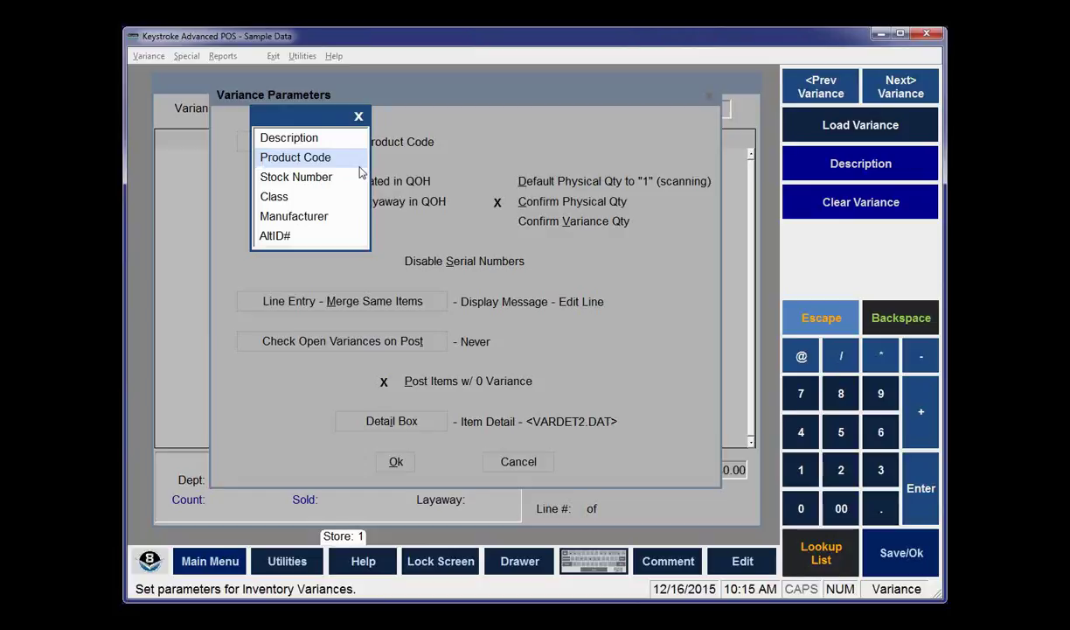
{"action": "left_click", "coordinate": [359, 165]}
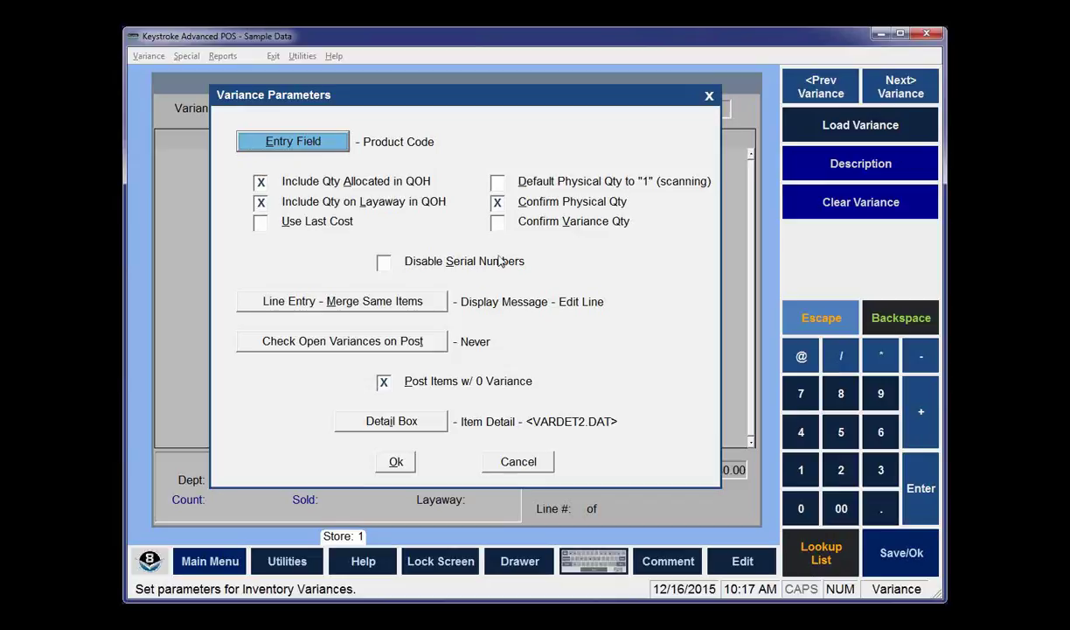
{"action": "left_click", "coordinate": [409, 302]}
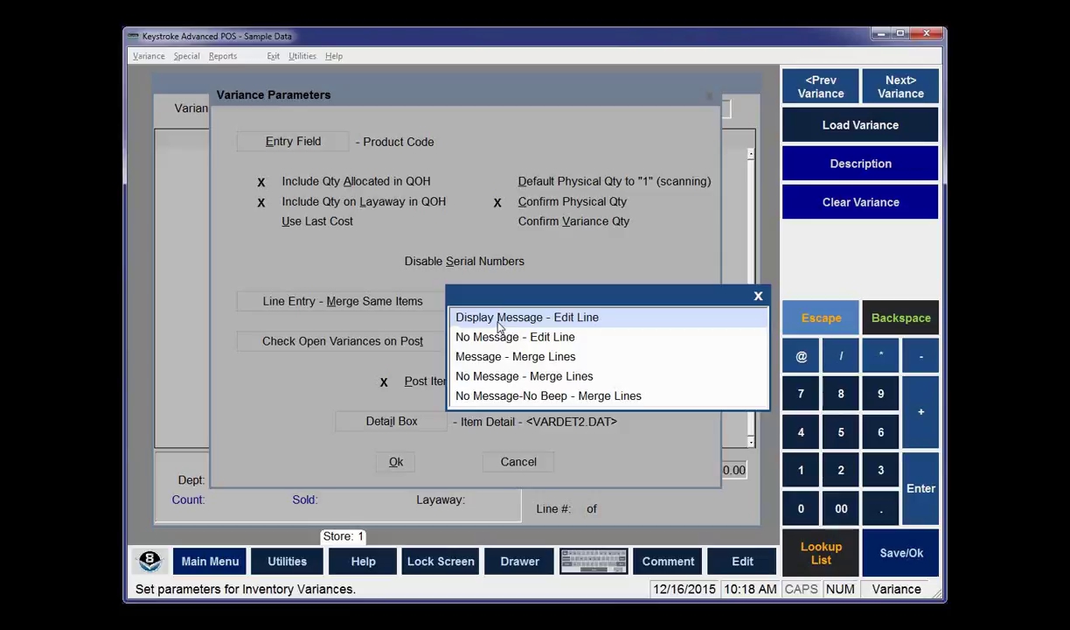
{"action": "left_click", "coordinate": [499, 319]}
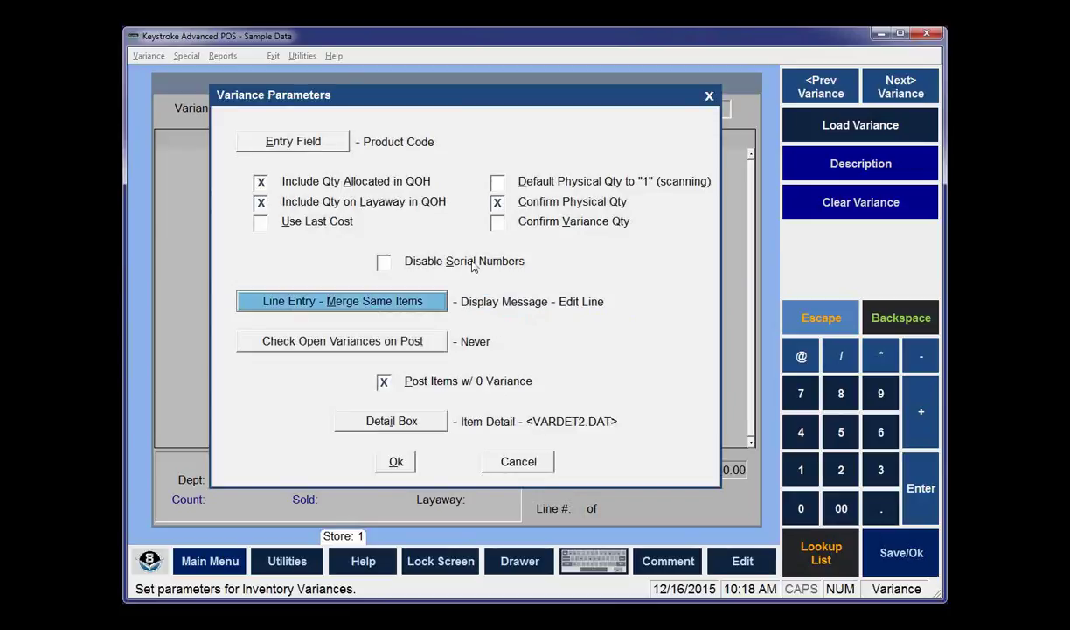
Set the check for open variances on post to Merge in Same Items and accept the parameters
{"action": "left_click", "coordinate": [410, 344]}
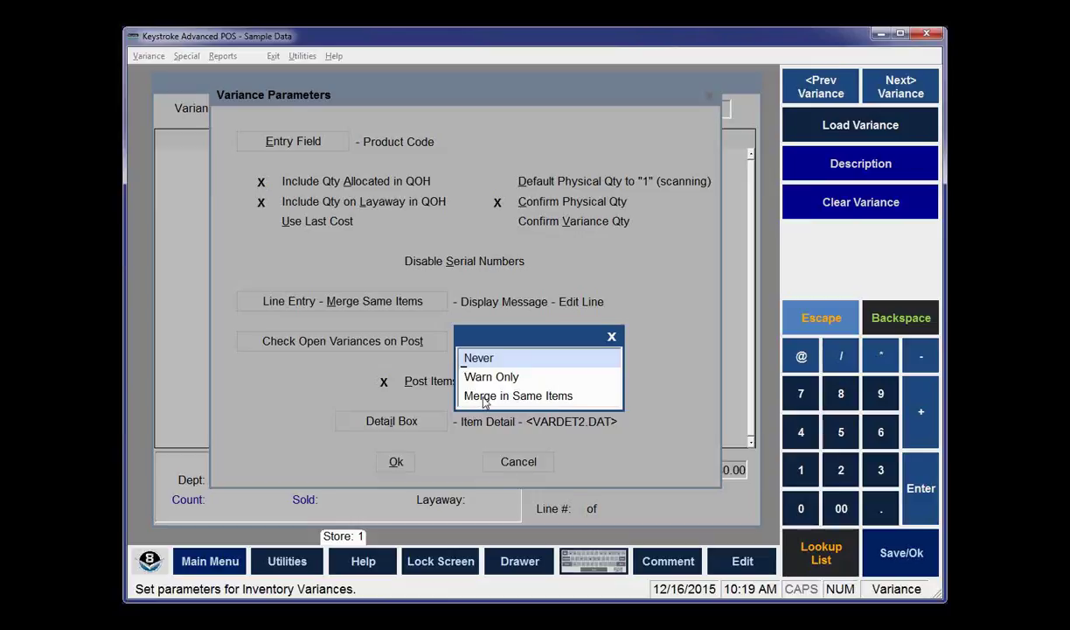
{"action": "left_click", "coordinate": [486, 397]}
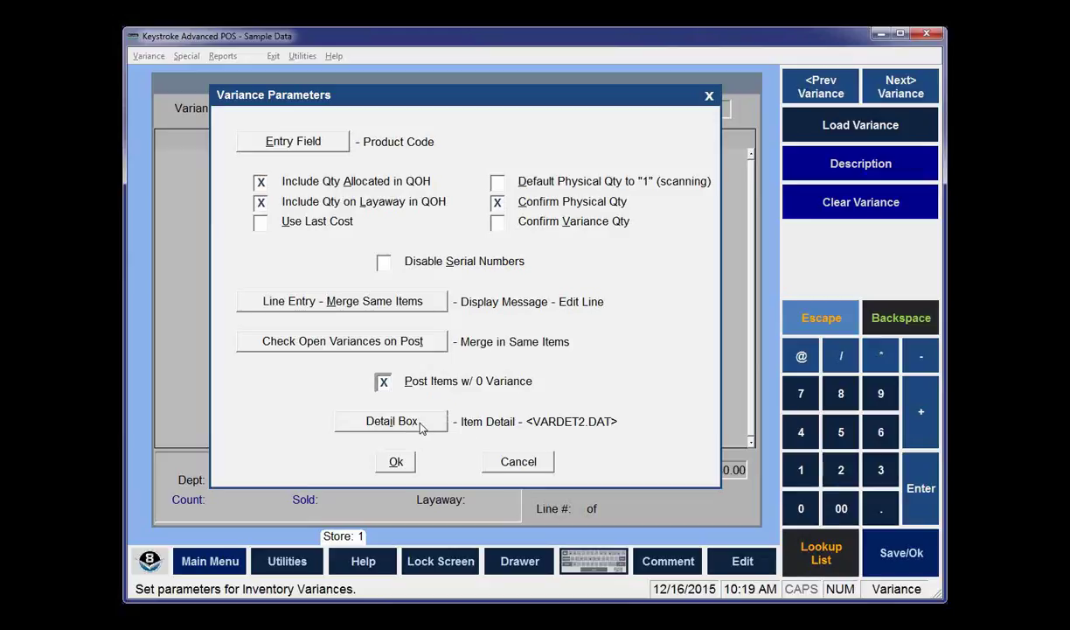
{"action": "left_click", "coordinate": [397, 463]}
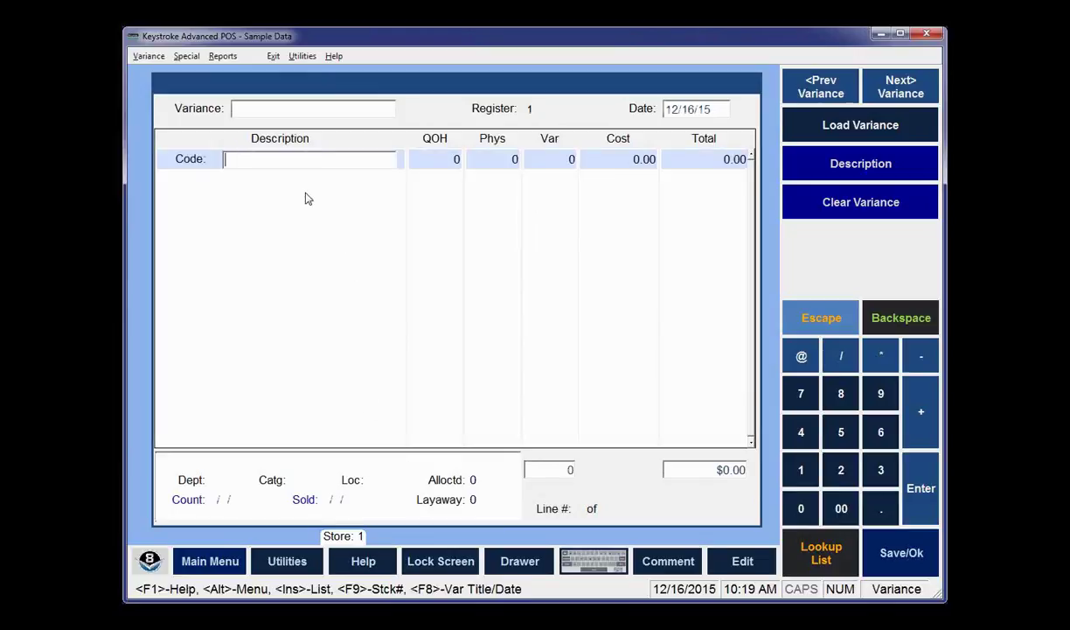
Title the variance Book Count and auto-fill it with the inventory items of department BOOK
{"action": "left_click", "coordinate": [304, 108]}
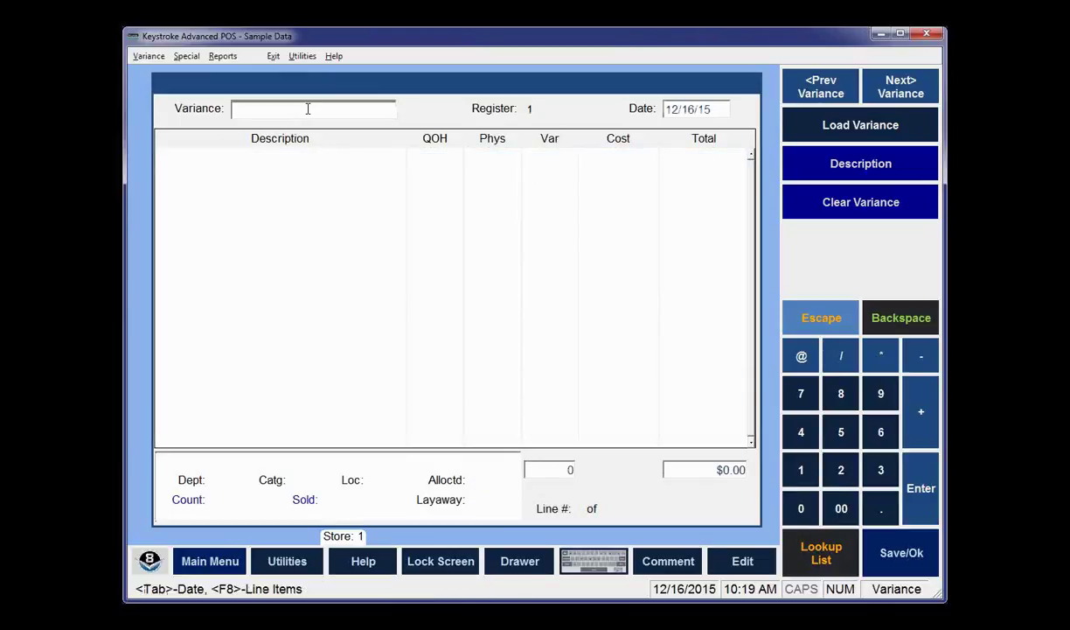
{"action": "type", "text": "Book Count"}
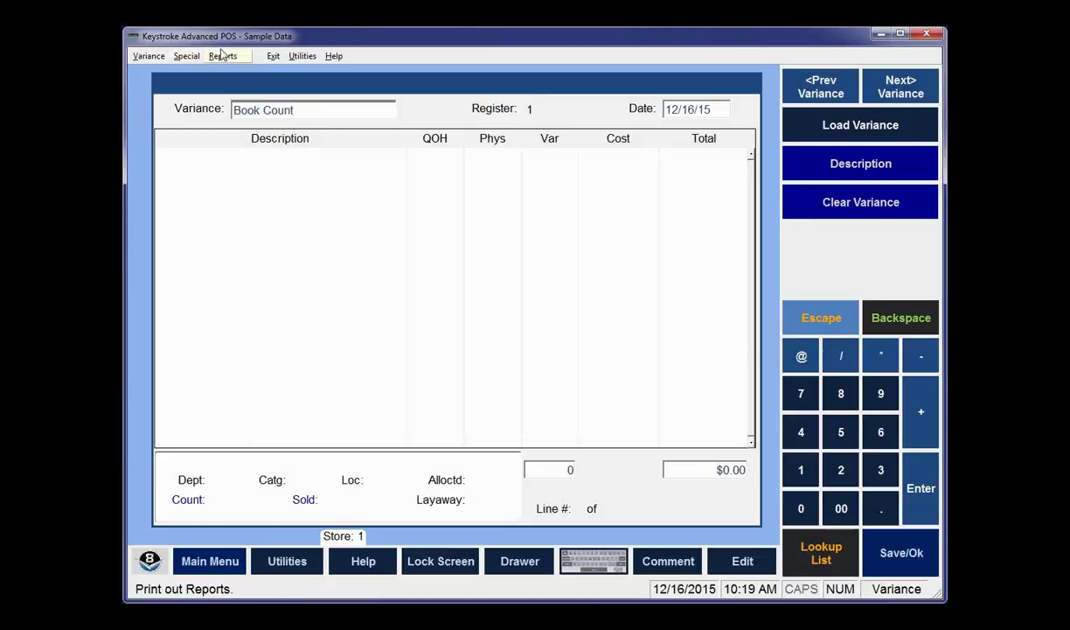
{"action": "left_click", "coordinate": [187, 58]}
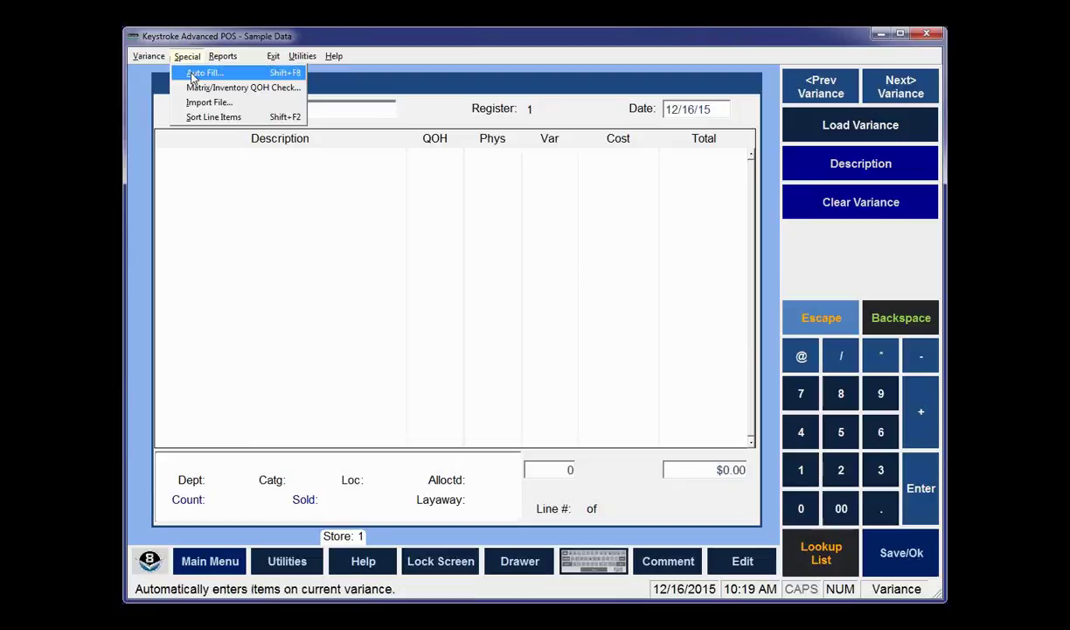
{"action": "left_click", "coordinate": [197, 75]}
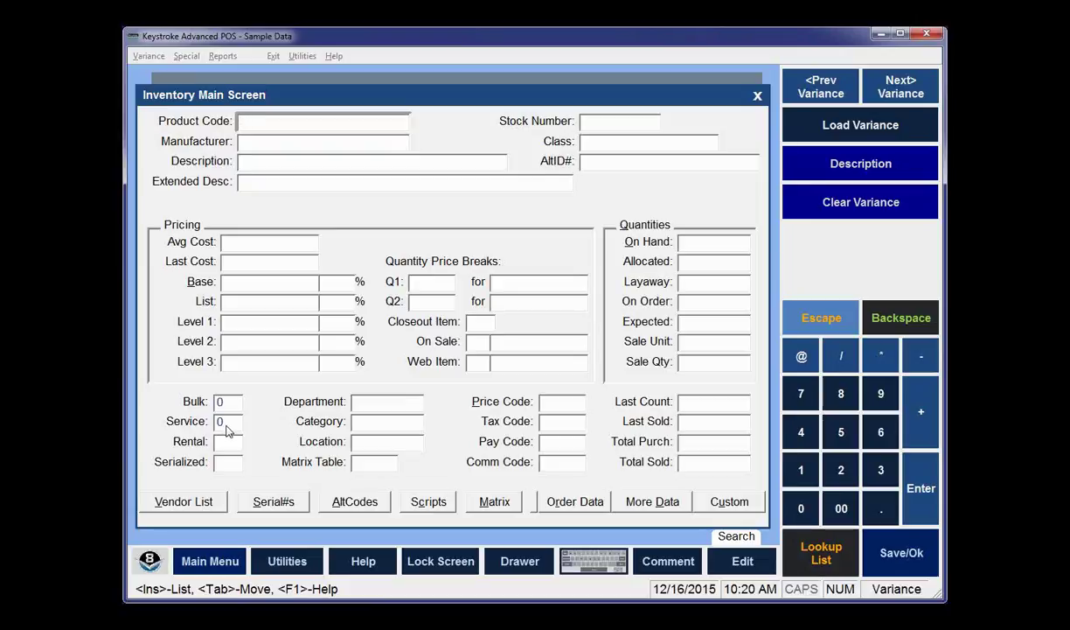
{"action": "left_click", "coordinate": [364, 393]}
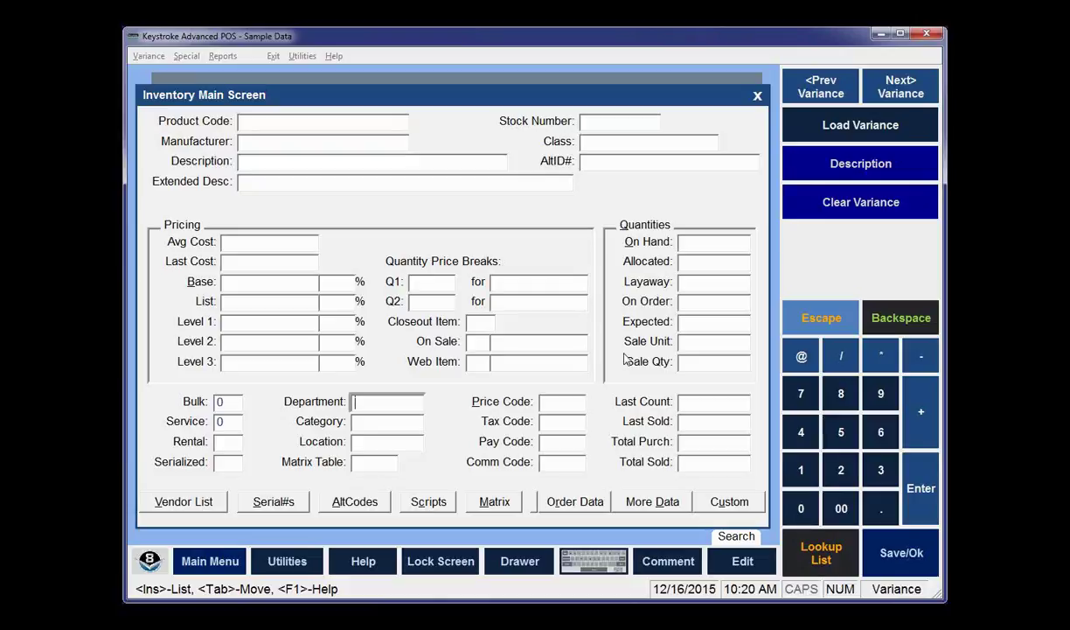
{"action": "type", "text": "BOOK"}
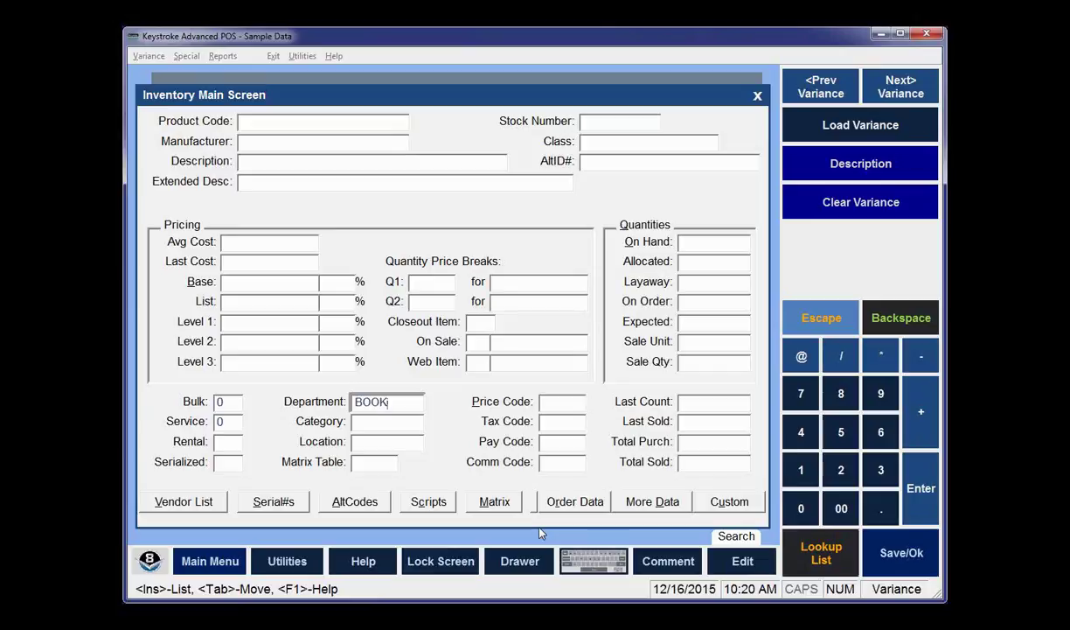
{"action": "key", "text": "Return"}
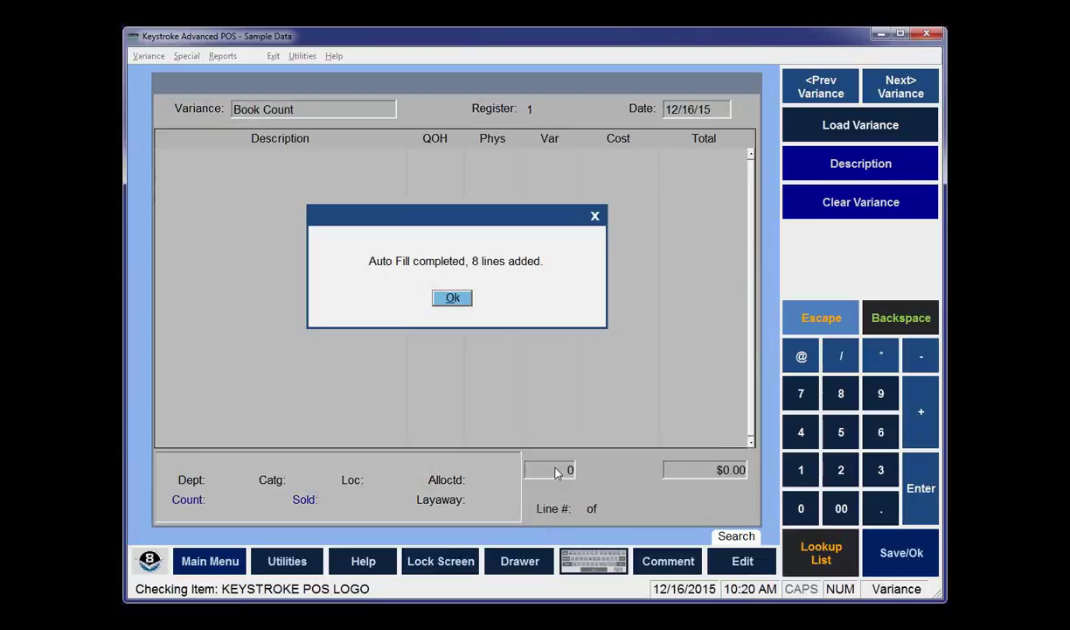
{"action": "left_click", "coordinate": [455, 298]}
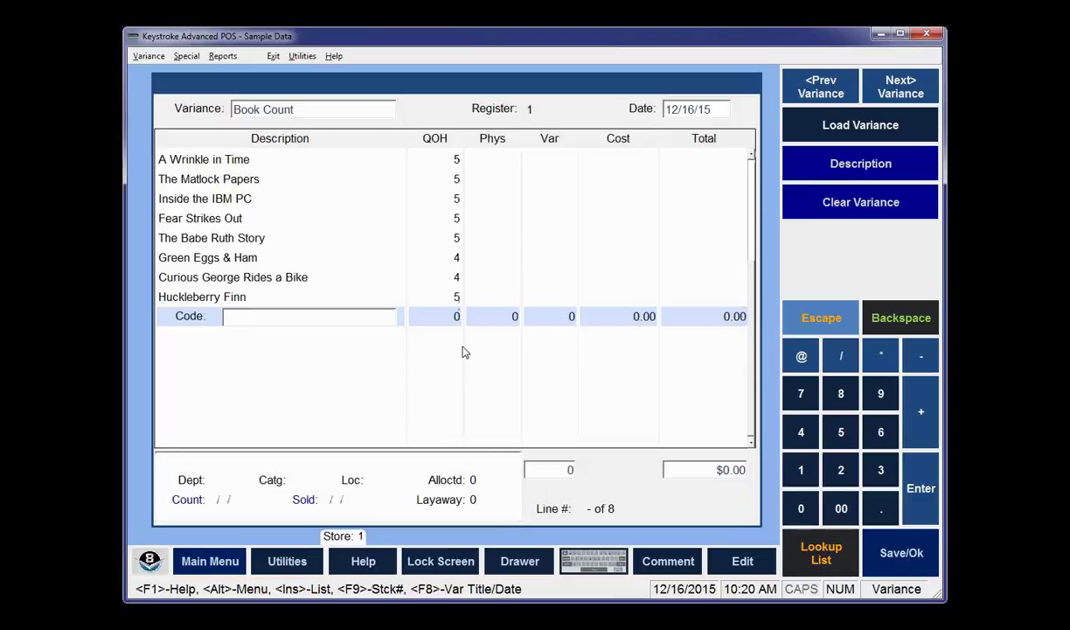
Save the auto-filled Book Count variance without posting it
{"action": "left_click", "coordinate": [148, 57]}
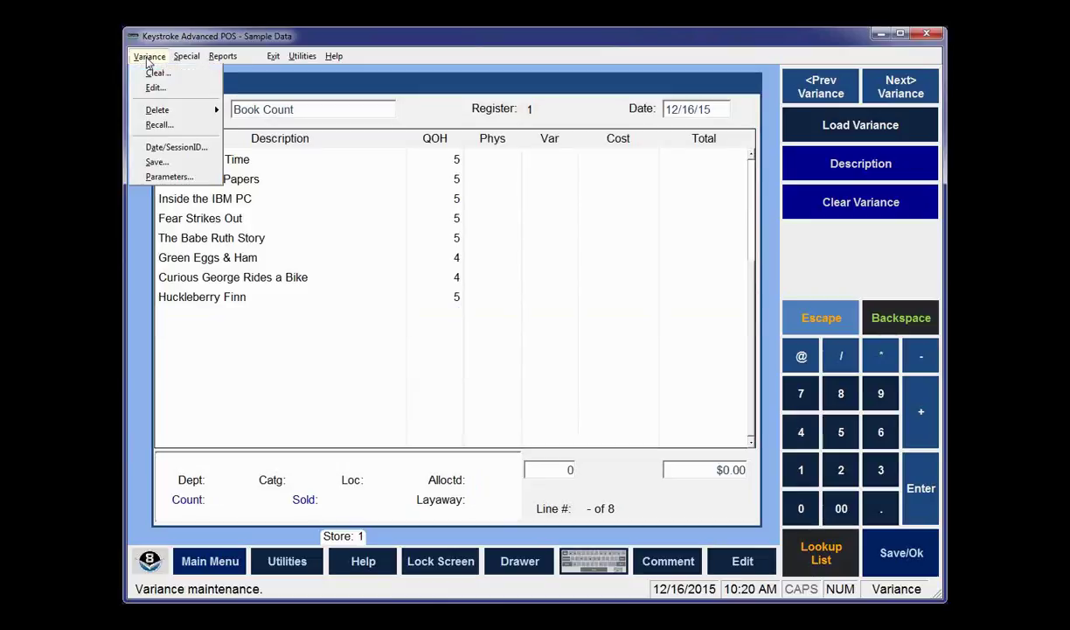
{"action": "left_click", "coordinate": [175, 163]}
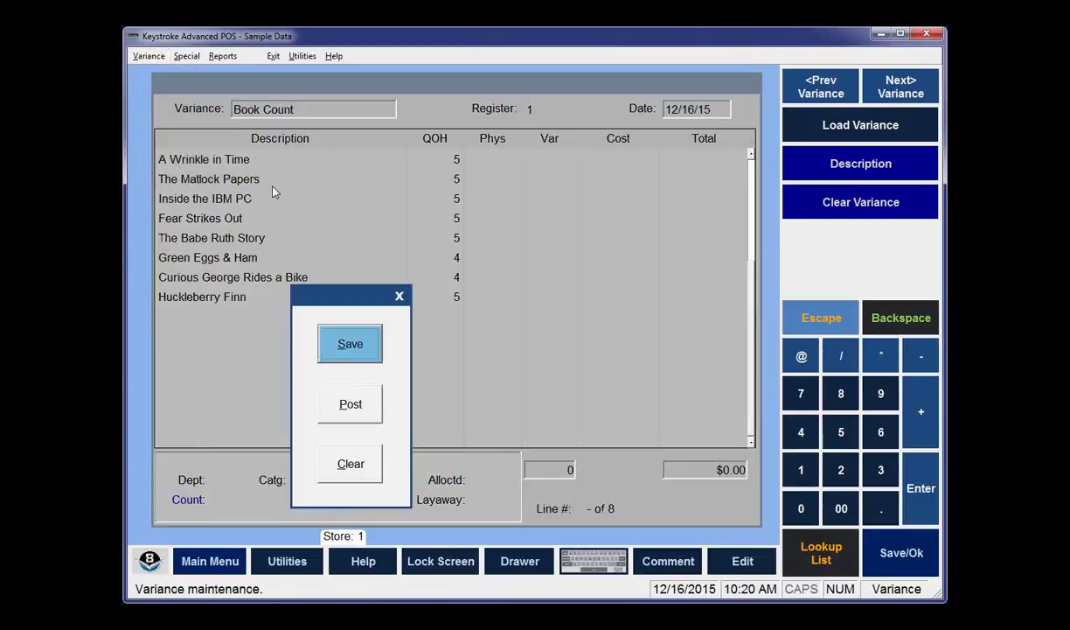
{"action": "key", "text": "Return"}
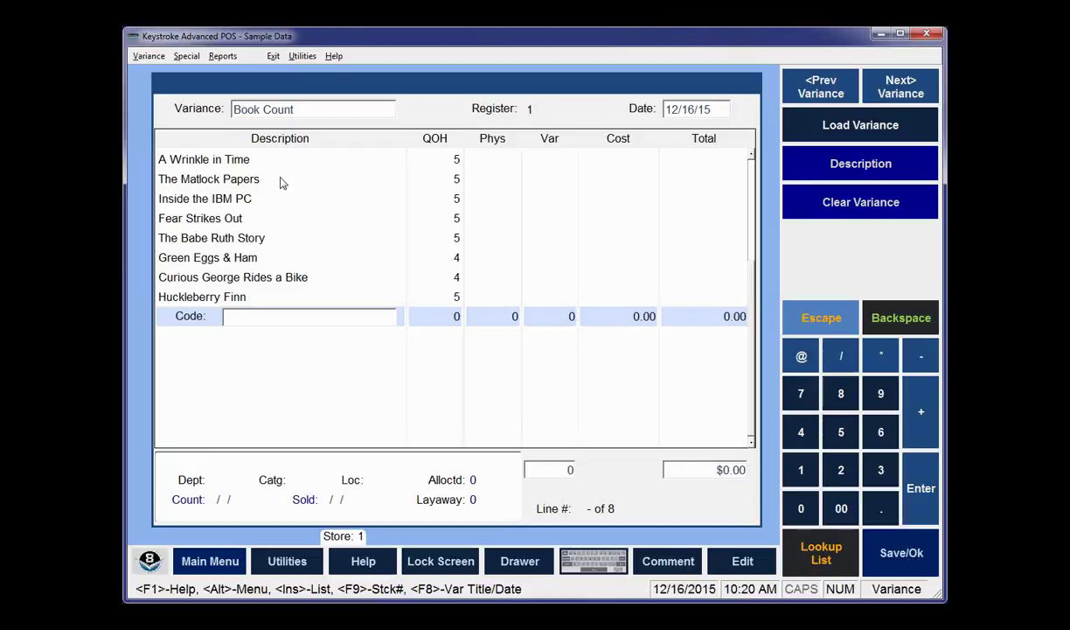
Enter physical counts of 4 for A Wrinkle in Time, 6 for The Matlock Papers, and 5 each for Inside the IBM PC and Fear Strikes Out
{"action": "left_click", "coordinate": [490, 157]}
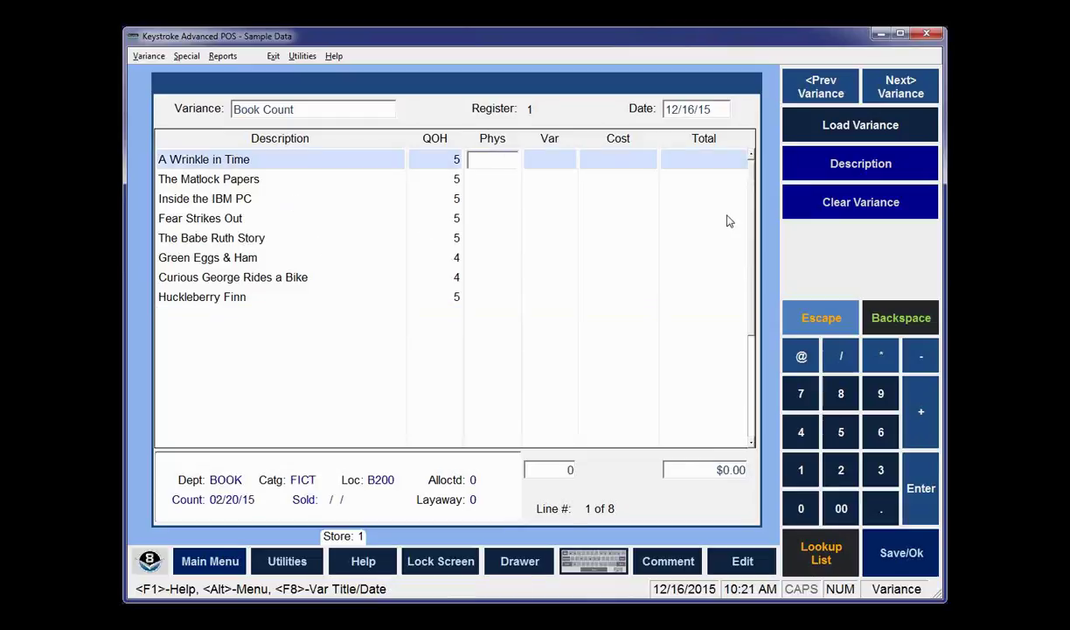
{"action": "type", "text": "4"}
{"action": "key", "text": "Return"}
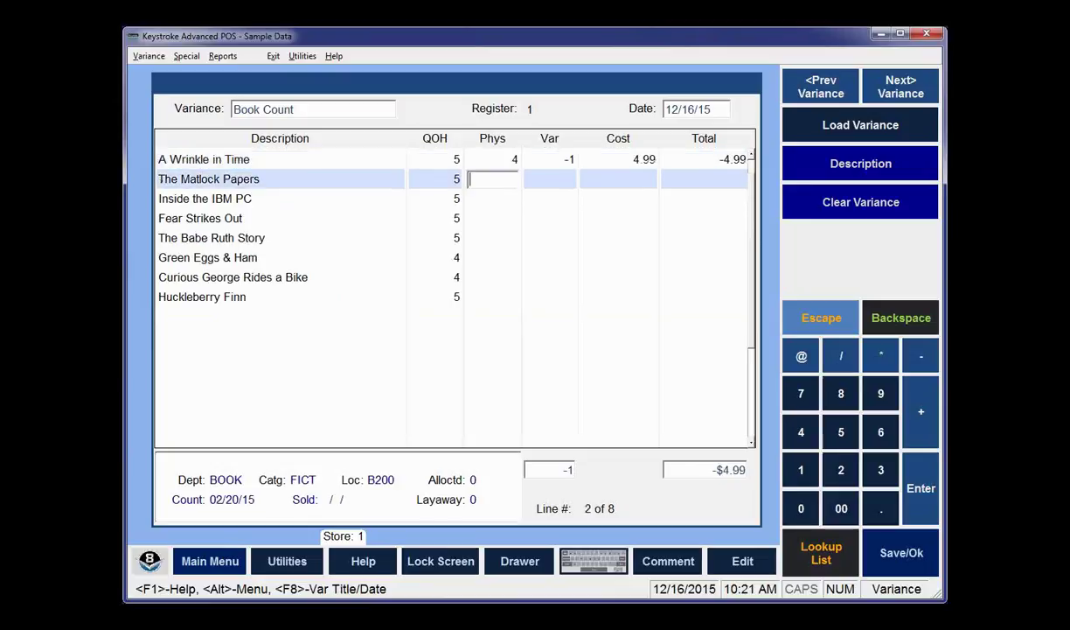
{"action": "type", "text": "6"}
{"action": "key", "text": "Return"}
{"action": "type", "text": "5"}
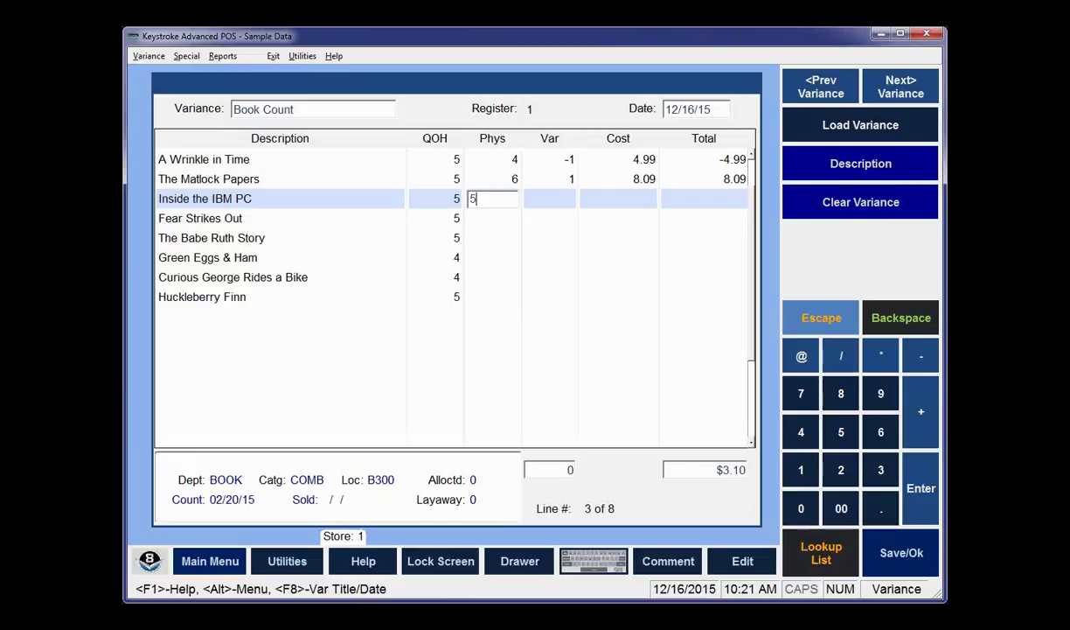
{"action": "key", "text": "Return"}
{"action": "type", "text": "5"}
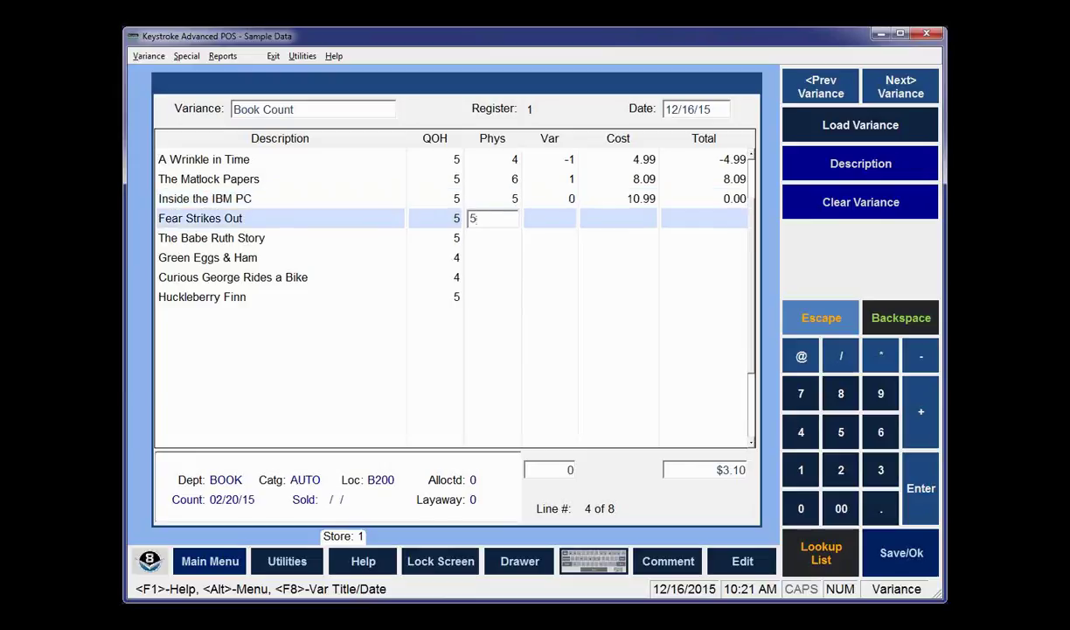
{"action": "key", "text": "Return"}
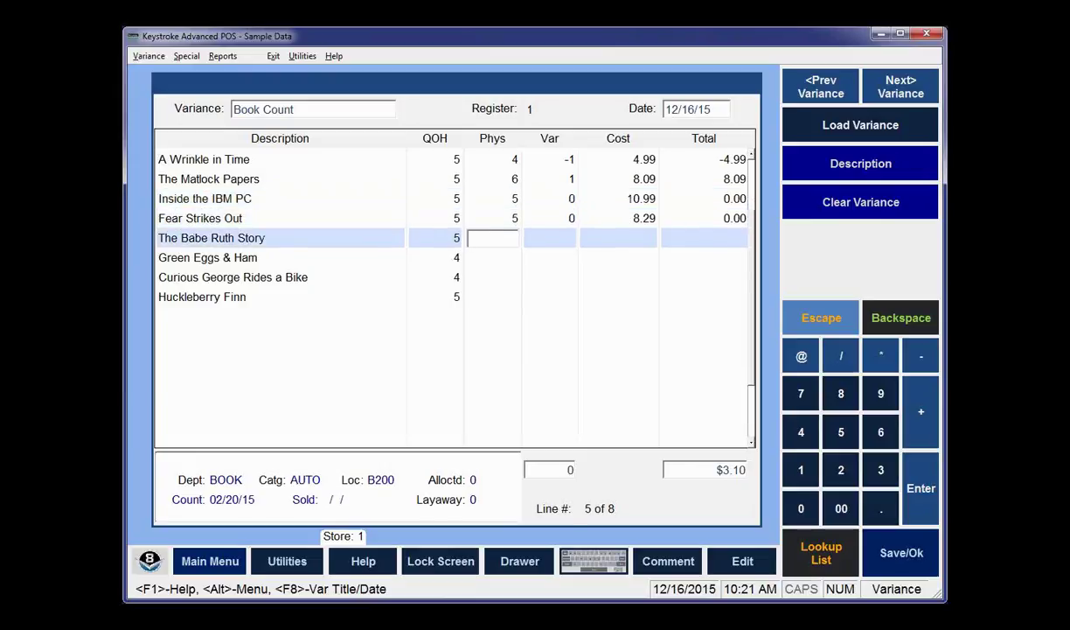
Enter physical counts of 8 for The Babe Ruth Story, 0 for Green Eggs & Ham, 1 for Curious George Rides a Bike and 3 for Huckleberry Finn
{"action": "type", "text": "8"}
{"action": "key", "text": "Return"}
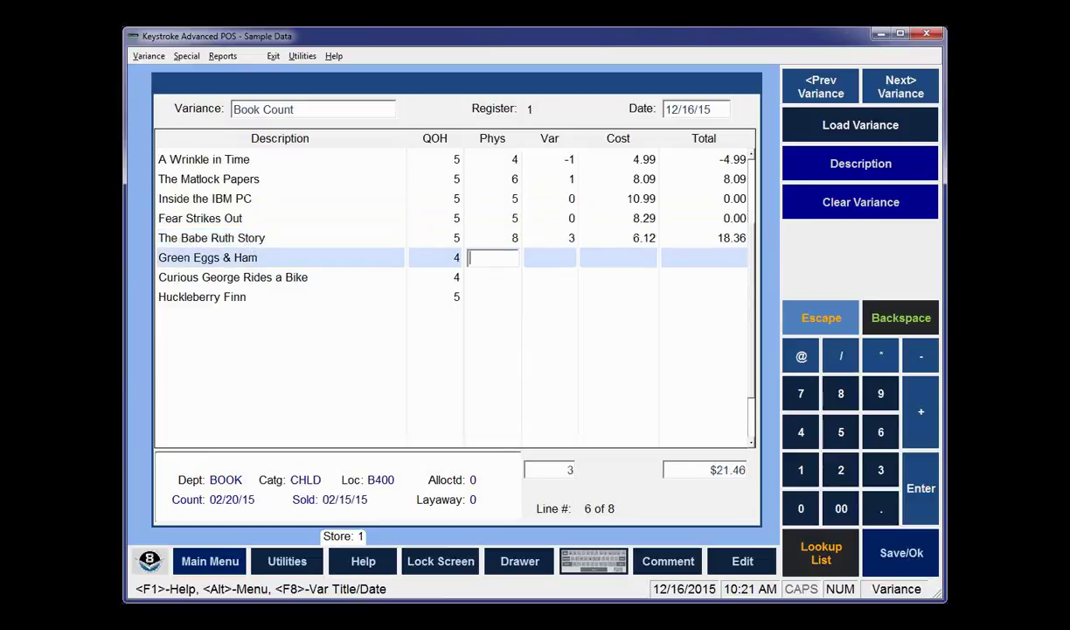
{"action": "type", "text": "0"}
{"action": "key", "text": "Return"}
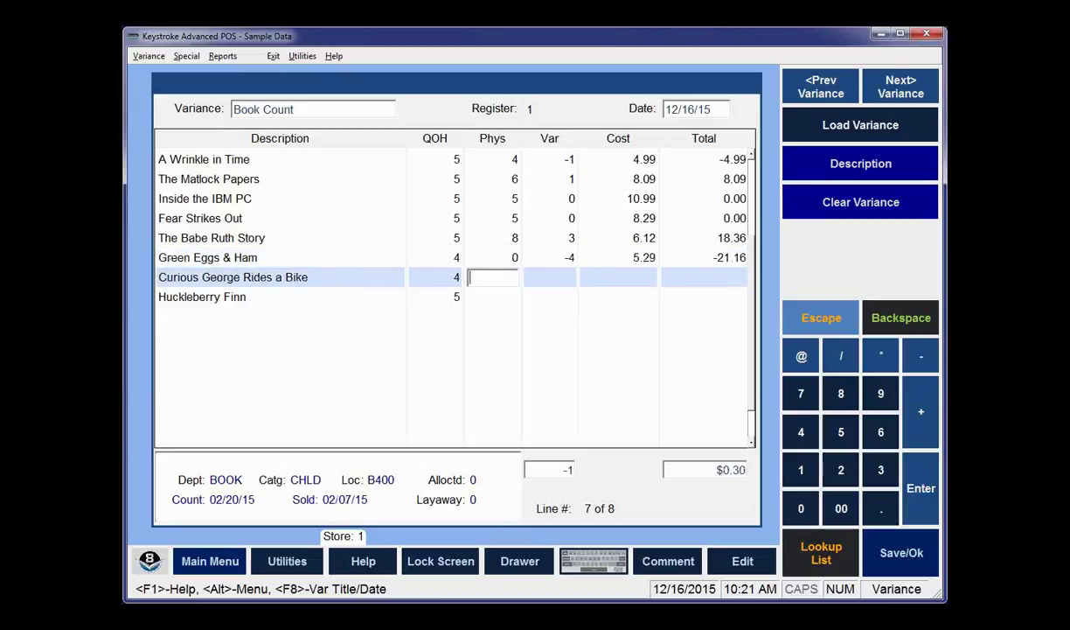
{"action": "type", "text": "1"}
{"action": "key", "text": "Return"}
{"action": "type", "text": "3"}
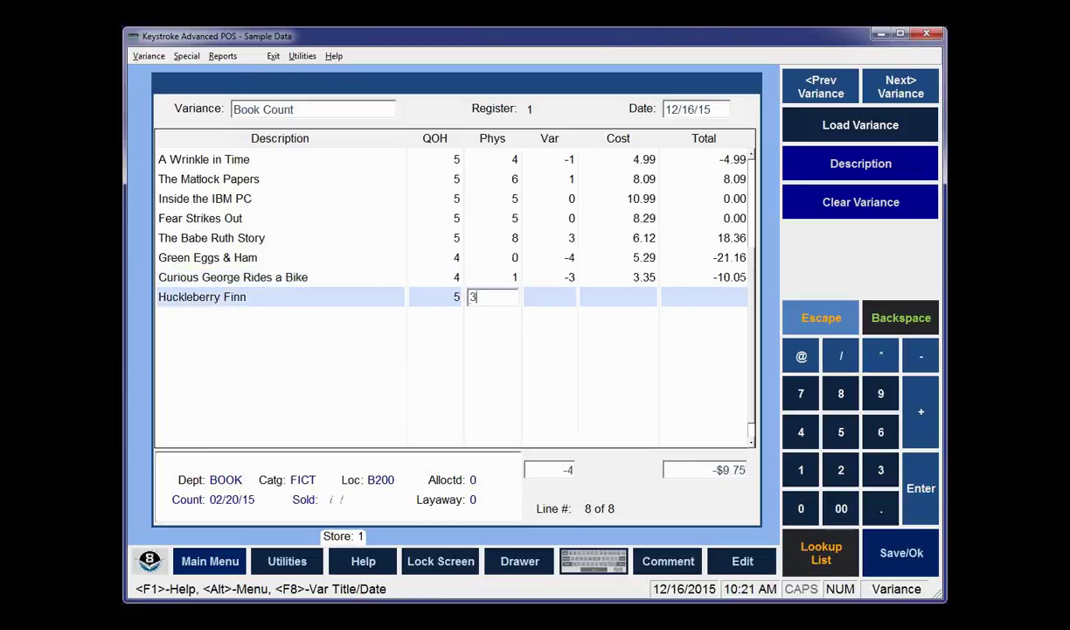
{"action": "key", "text": "Return"}
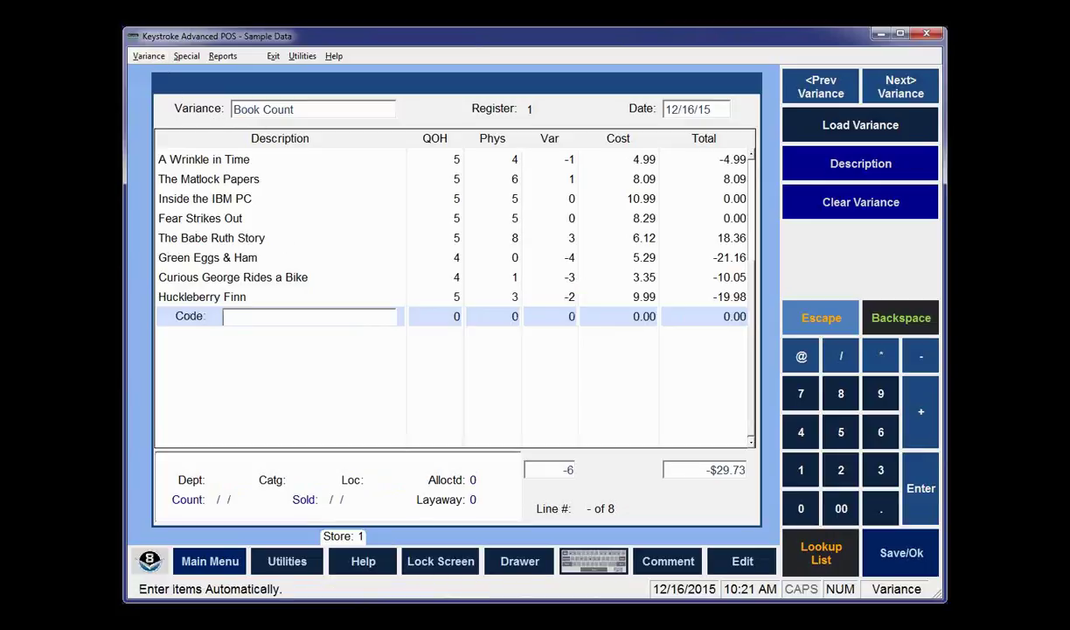
Save the Book Count variance with its entered physical counts, without posting it
{"action": "left_click", "coordinate": [148, 58]}
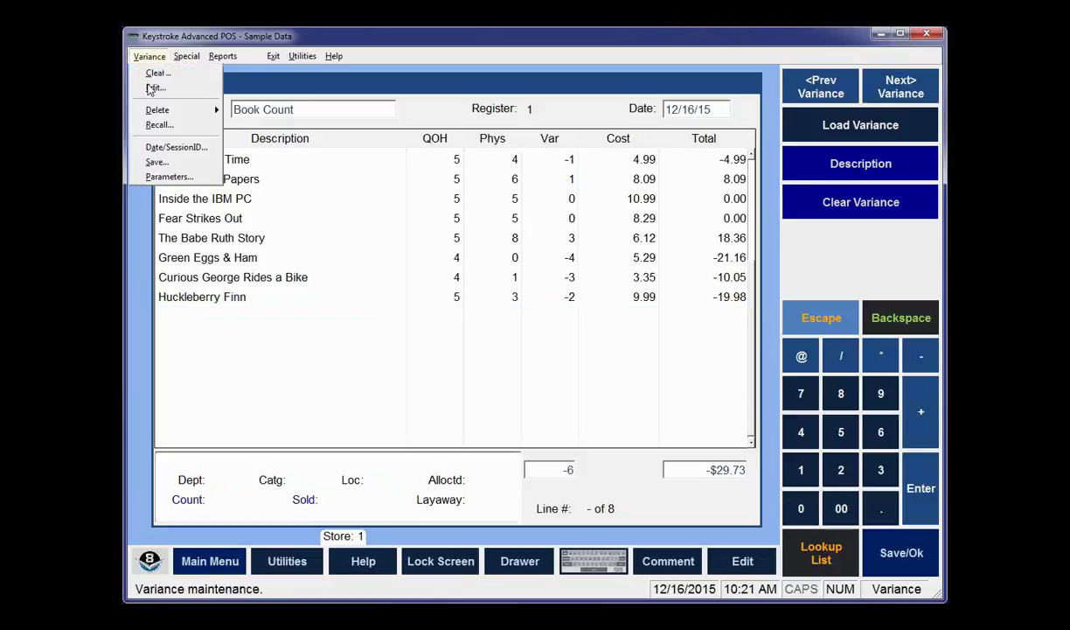
{"action": "left_click", "coordinate": [158, 163]}
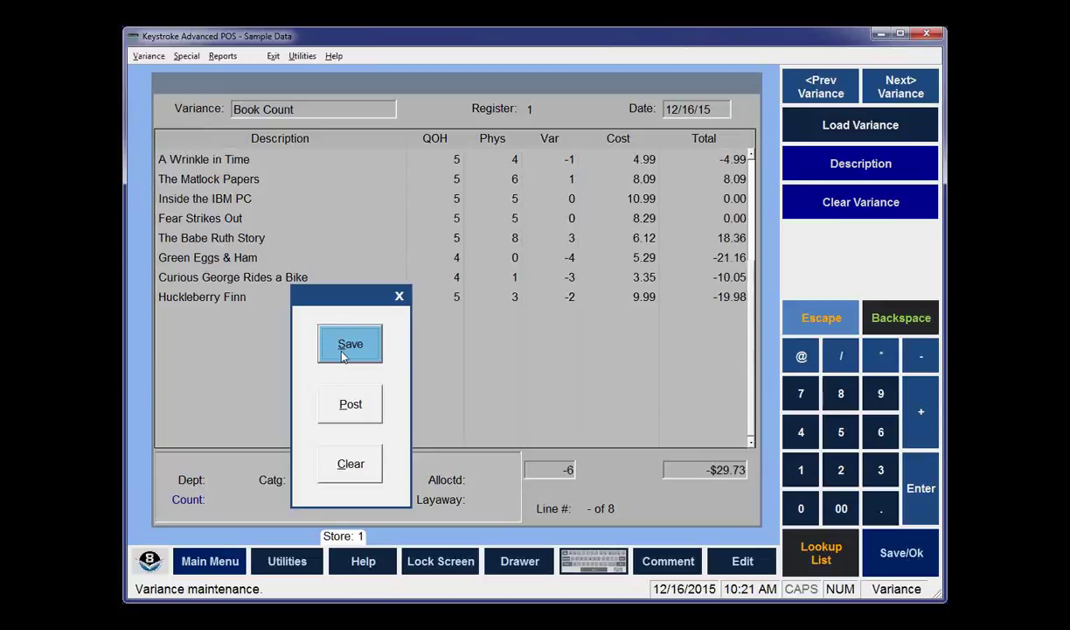
{"action": "left_click", "coordinate": [342, 354]}
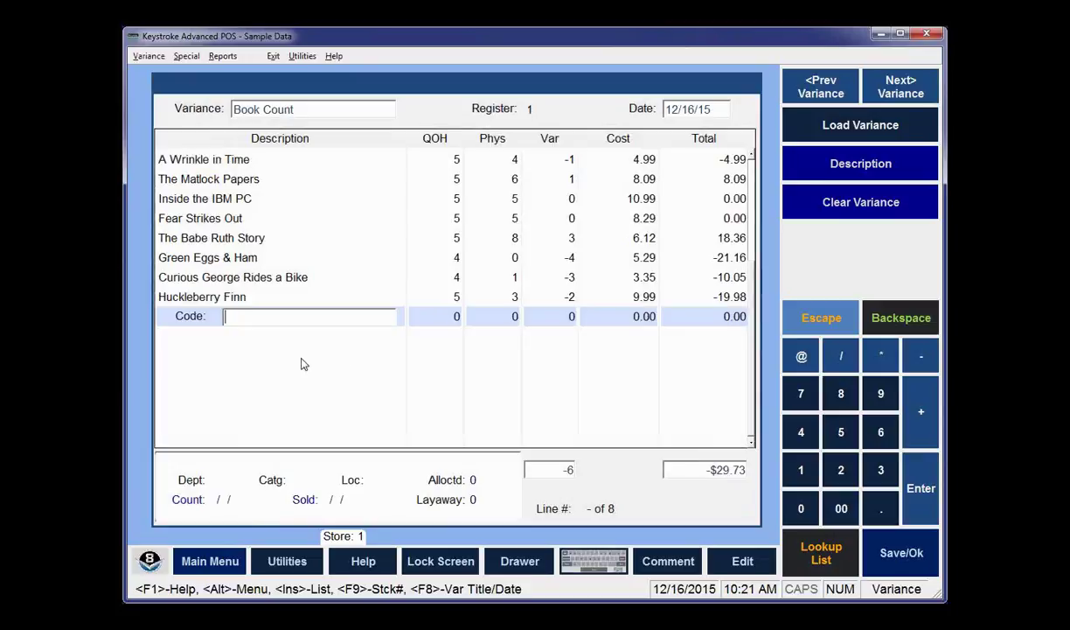
Switch the variance to session ID number 2, saving the changes to the current variance
{"action": "left_click", "coordinate": [148, 56]}
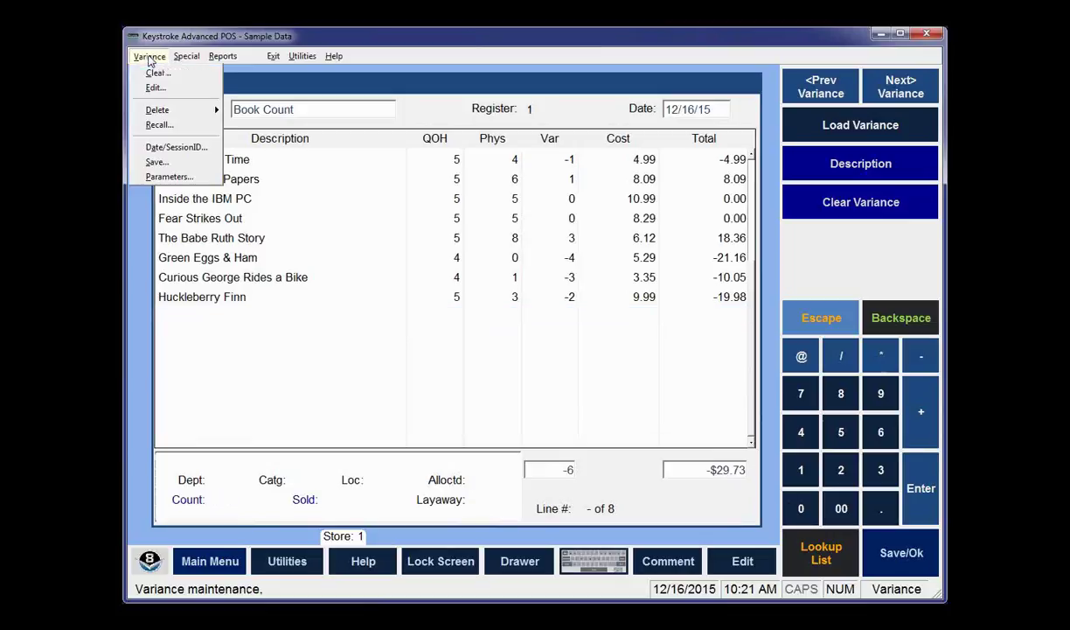
{"action": "left_click", "coordinate": [176, 147]}
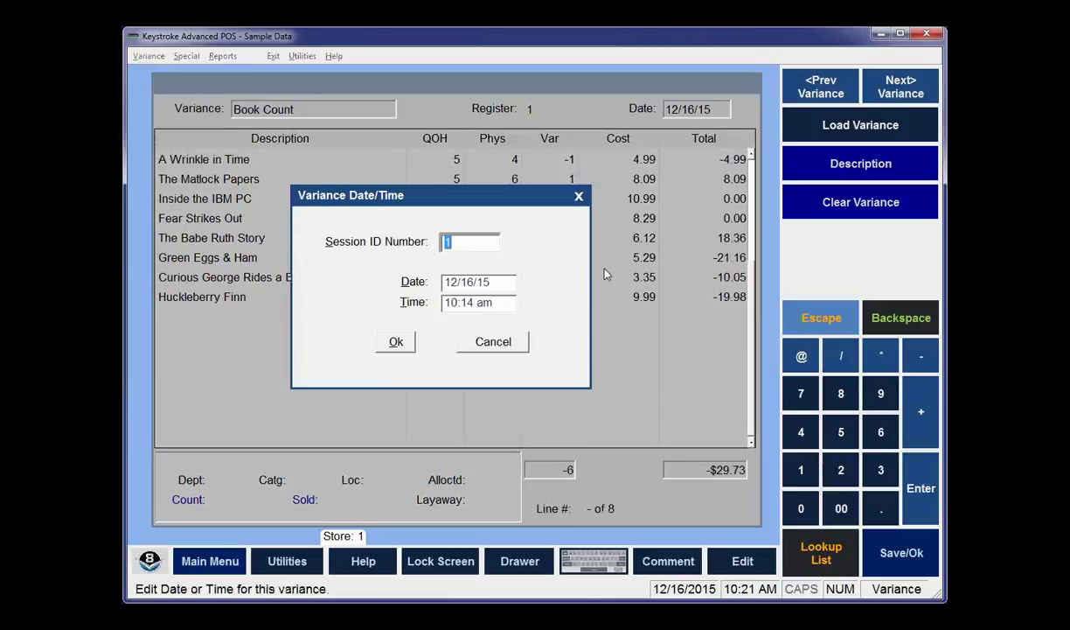
{"action": "type", "text": "2"}
{"action": "key", "text": "Return"}
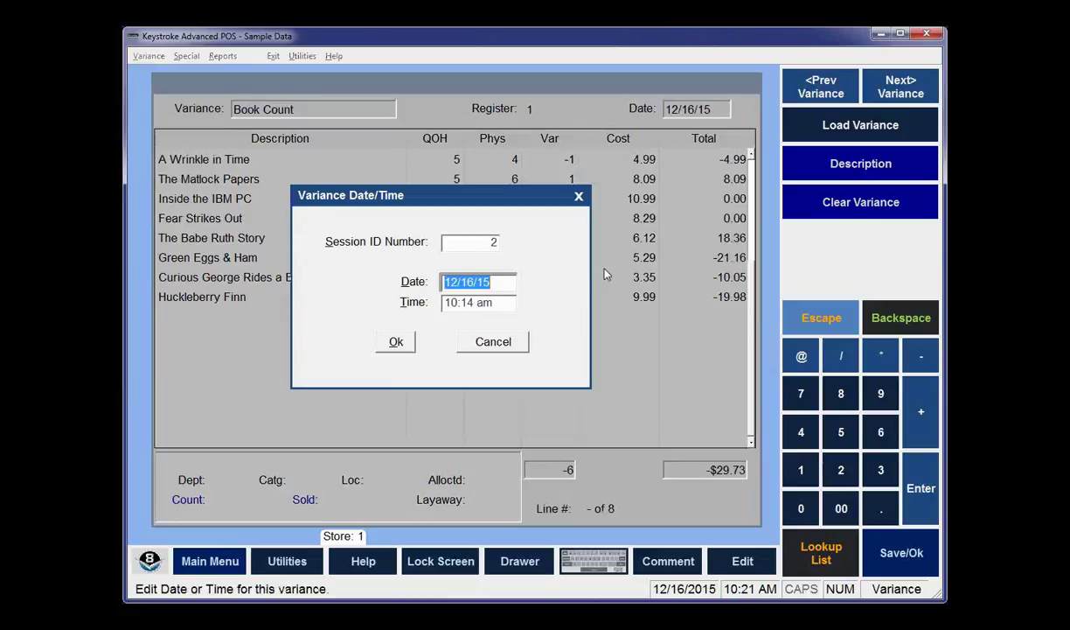
{"action": "left_click", "coordinate": [386, 340]}
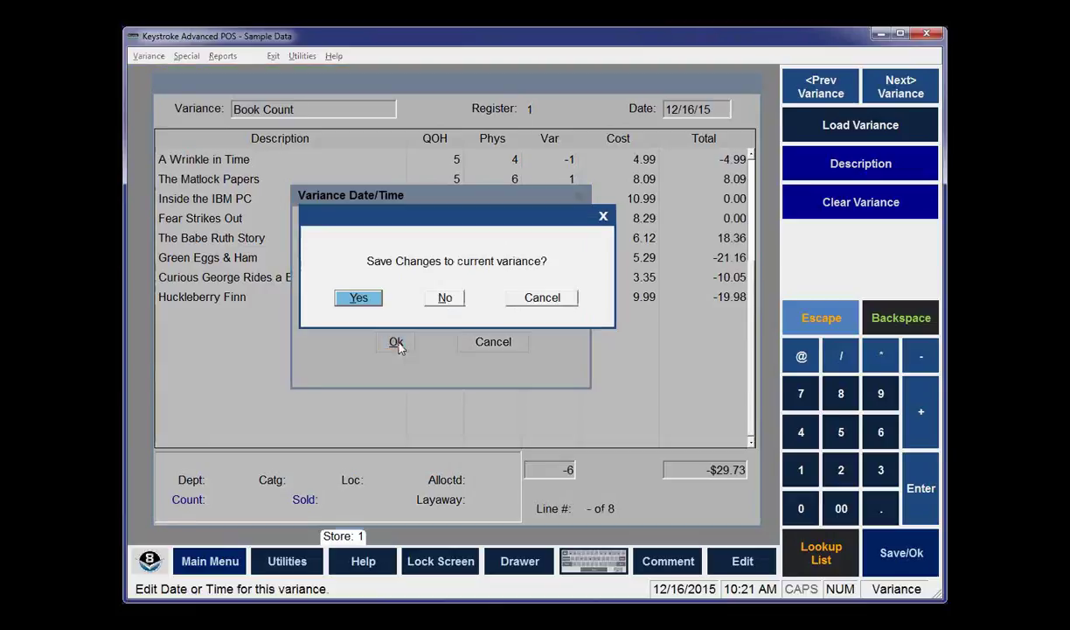
{"action": "left_click", "coordinate": [369, 298]}
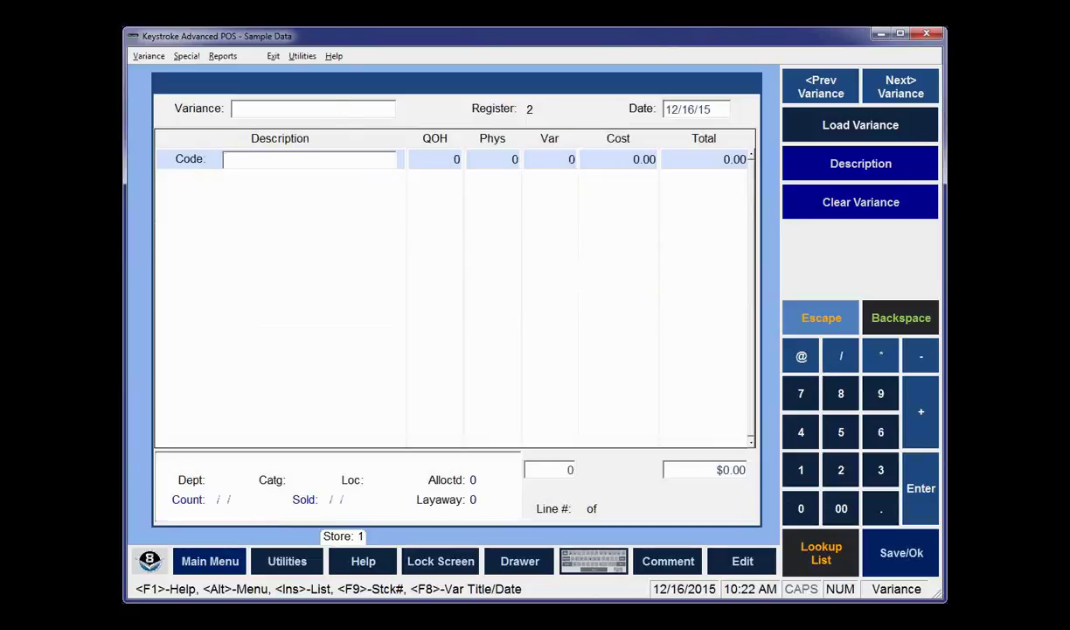
Add A Wrinkle in Time from the inventory list sorted by class, with a physical count of 1
{"action": "key", "text": "Insert"}
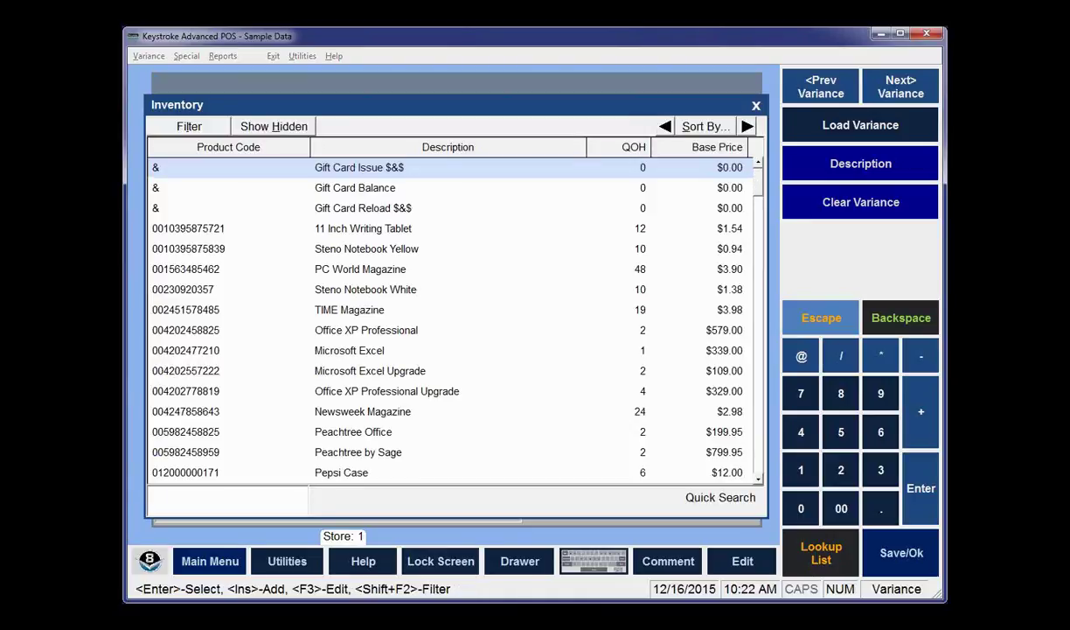
{"action": "key", "text": "Right"}
{"action": "key", "text": "Right"}
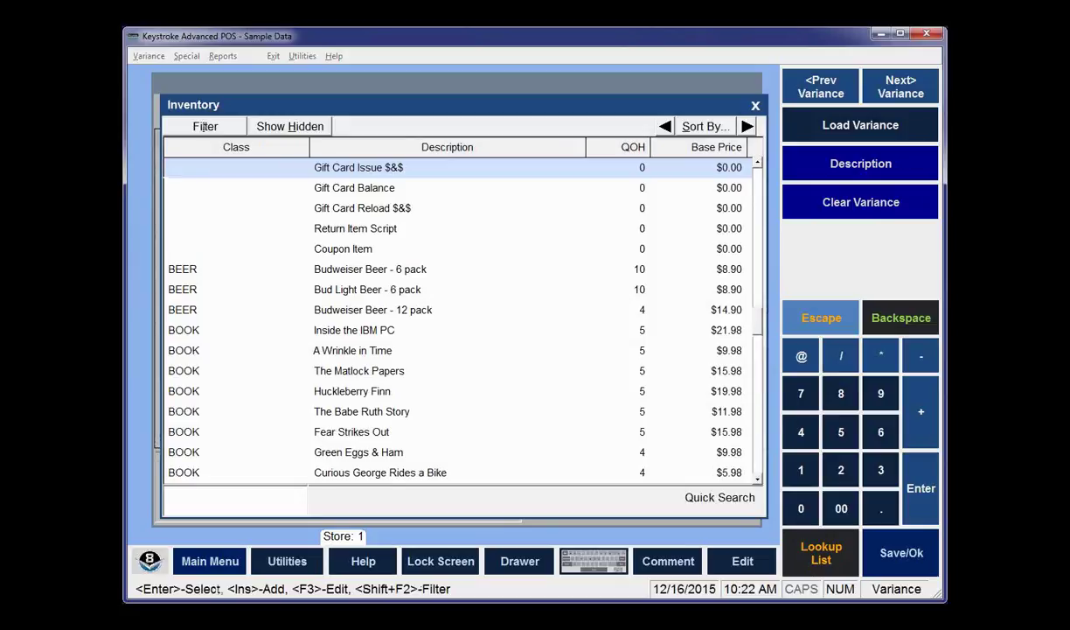
{"action": "left_click", "coordinate": [379, 350]}
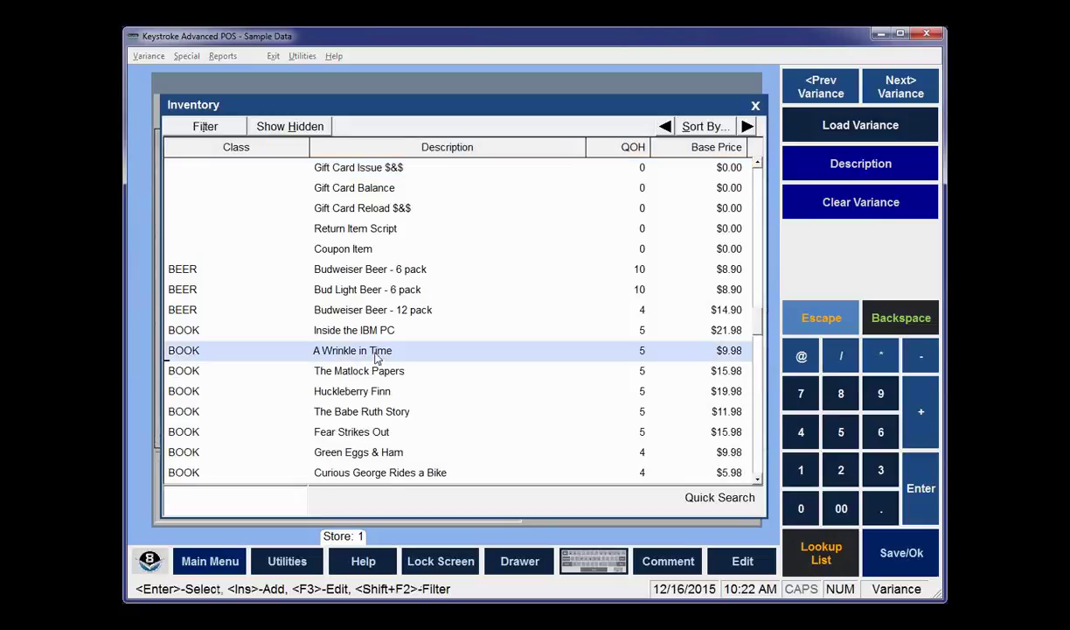
{"action": "key", "text": "Return"}
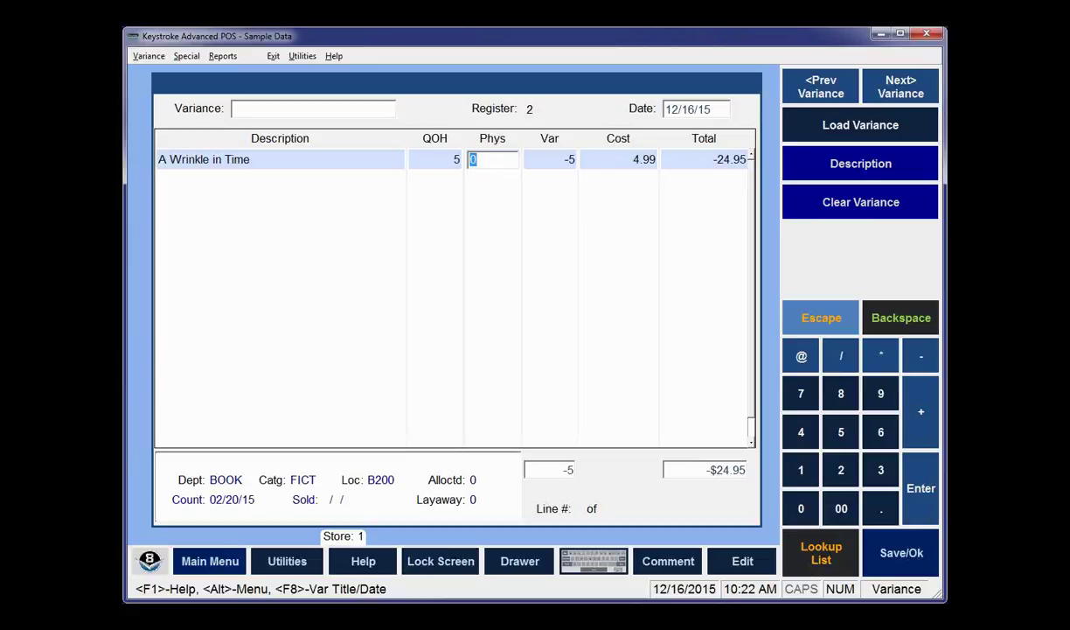
{"action": "type", "text": "1"}
Start posting the session 2 variance, view the items shared with the other open variance, and merge them into the current one
{"action": "key", "text": "F10"}
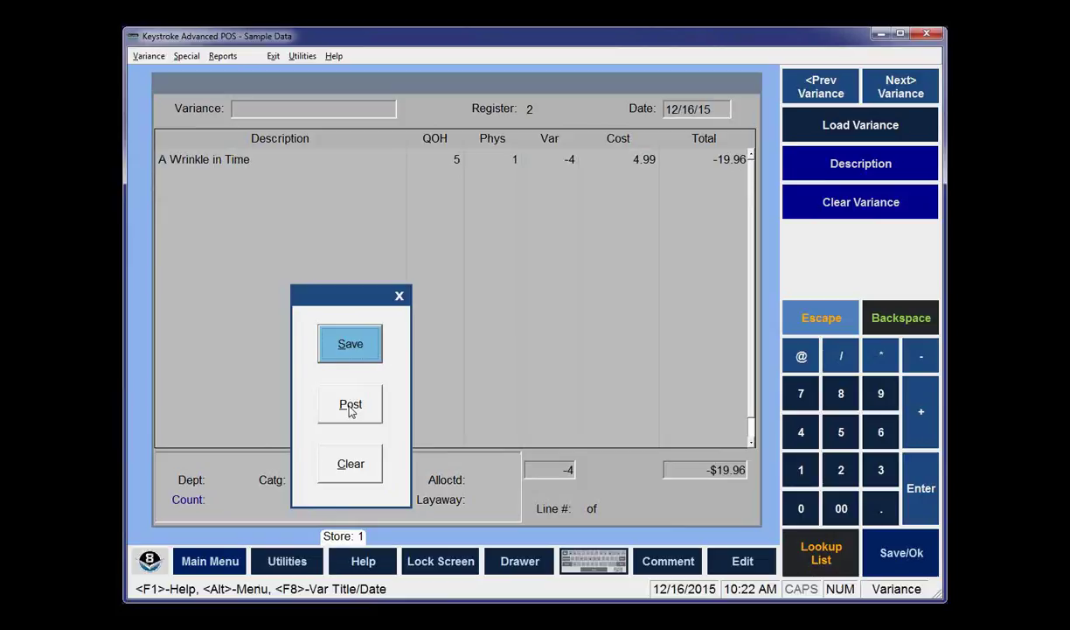
{"action": "left_click", "coordinate": [349, 408]}
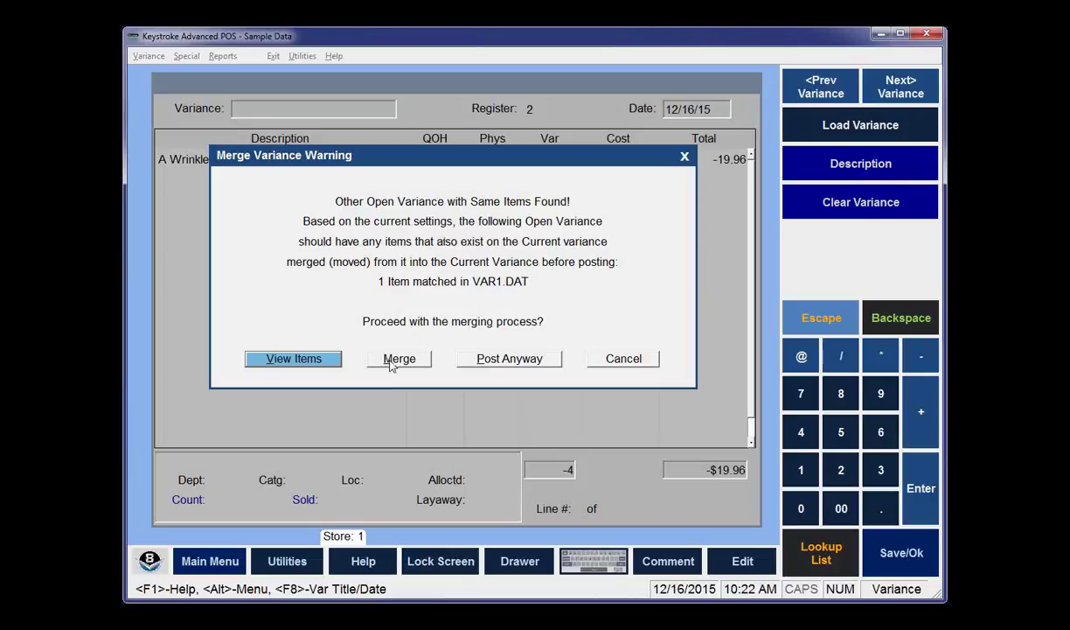
{"action": "left_click", "coordinate": [318, 365]}
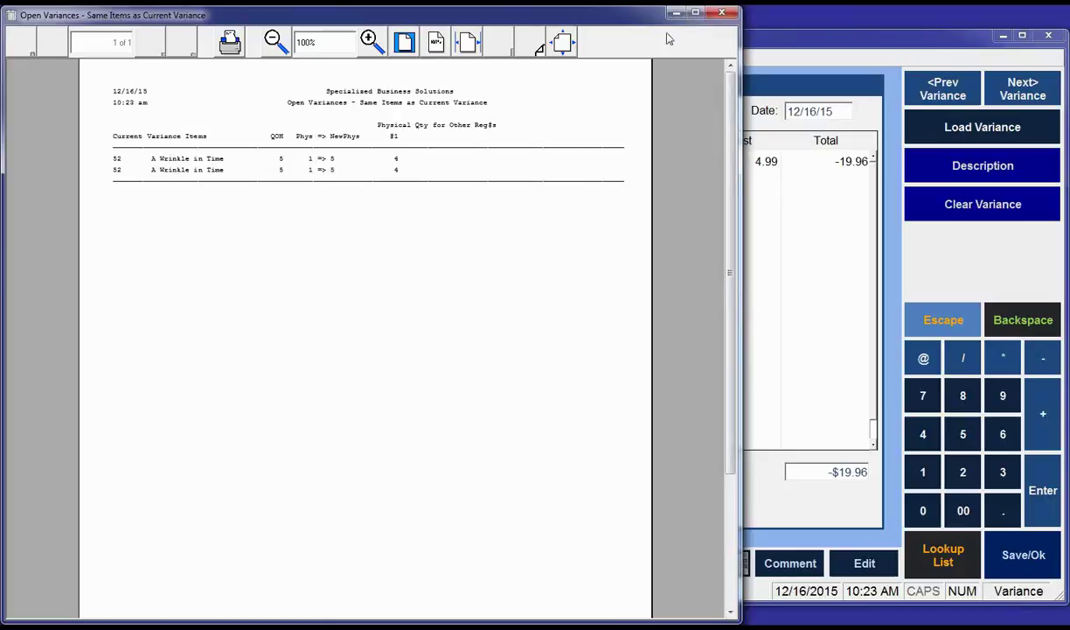
{"action": "left_click", "coordinate": [722, 15]}
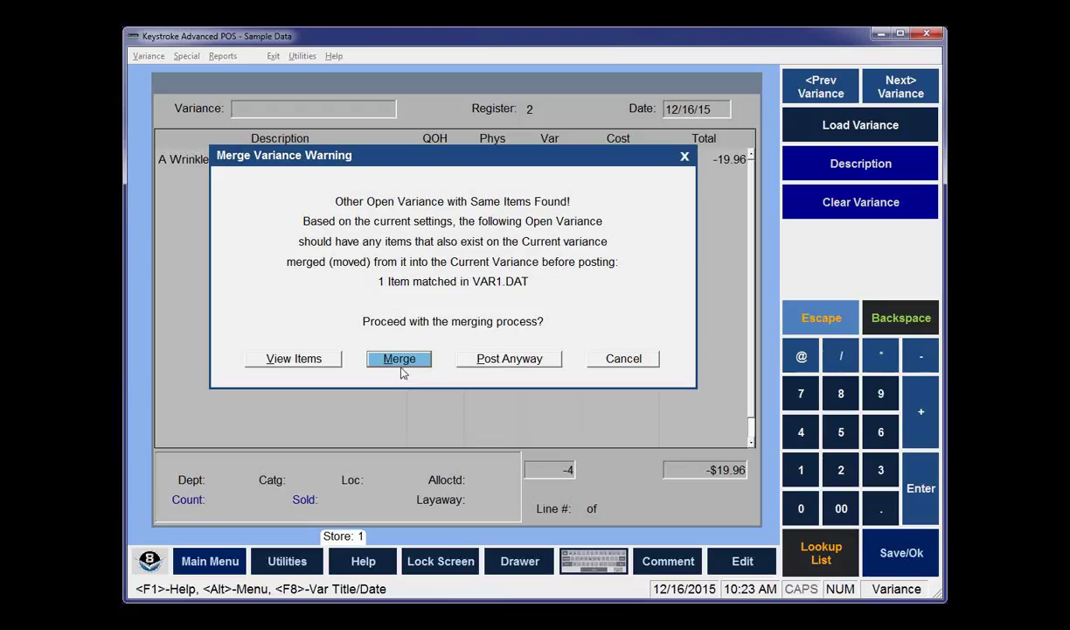
{"action": "left_click", "coordinate": [402, 360]}
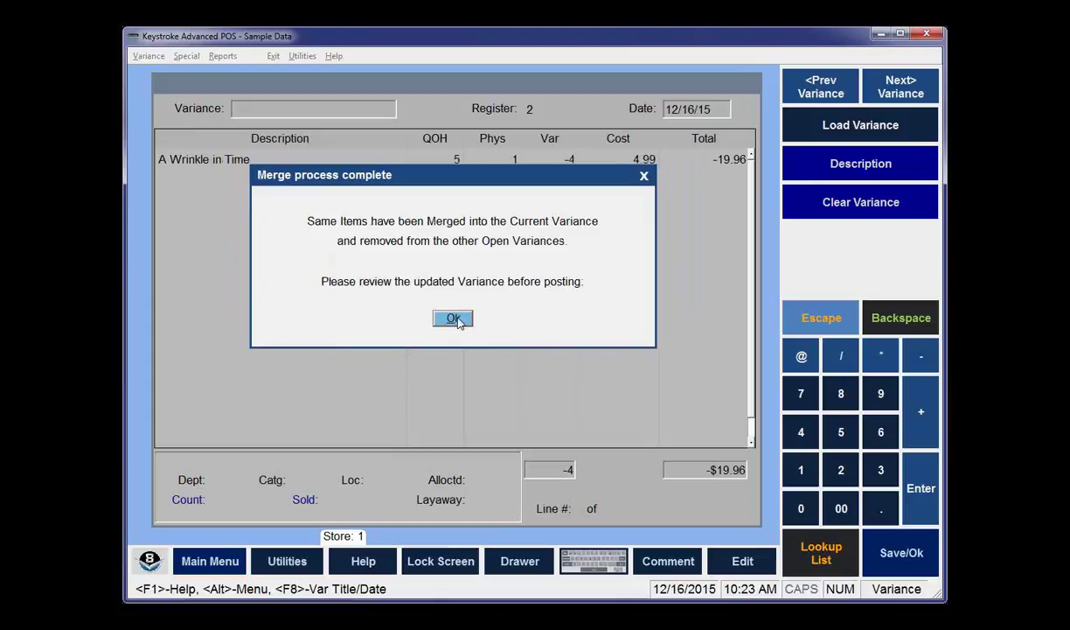
{"action": "left_click", "coordinate": [454, 319]}
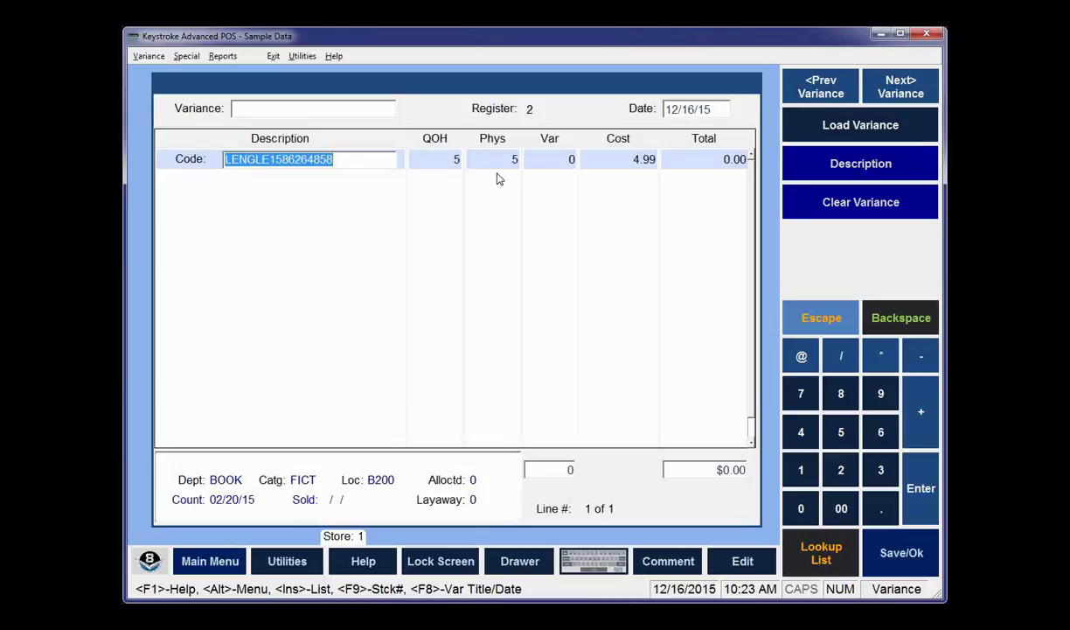
Post the merged session 2 variance for A Wrinkle in Time
{"action": "key", "text": "F10"}
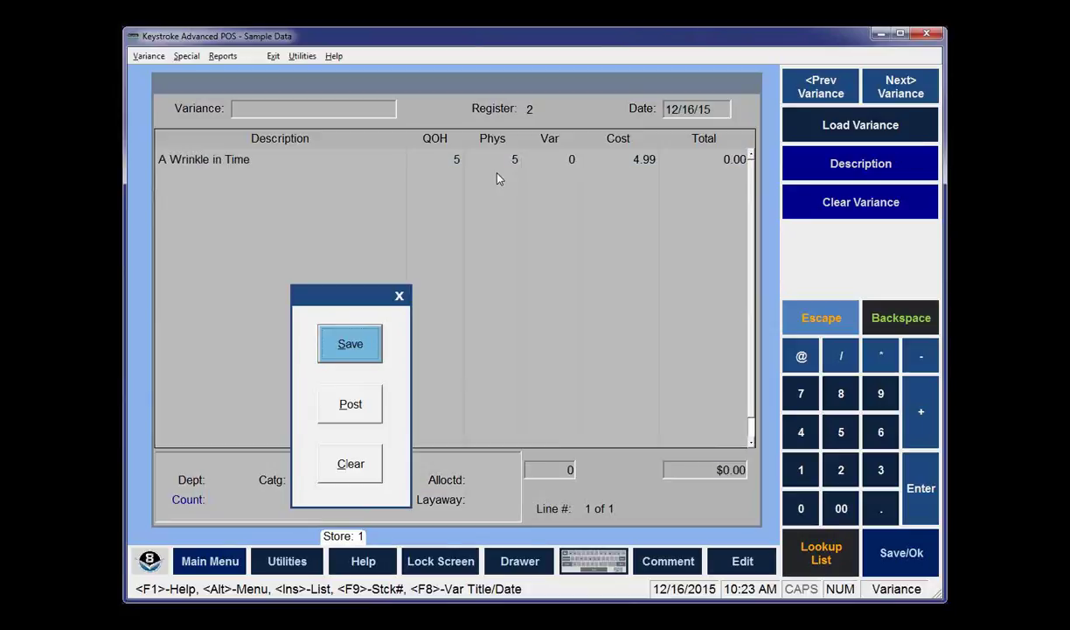
{"action": "left_click", "coordinate": [359, 408]}
{"action": "left_click", "coordinate": [564, 161]}
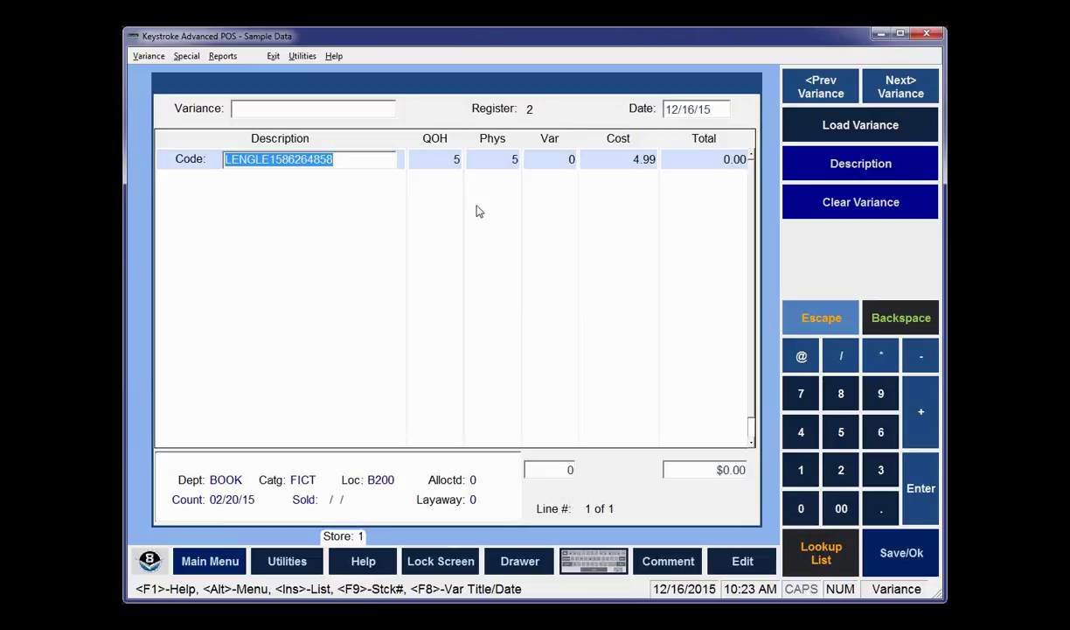
{"action": "key", "text": "Escape"}
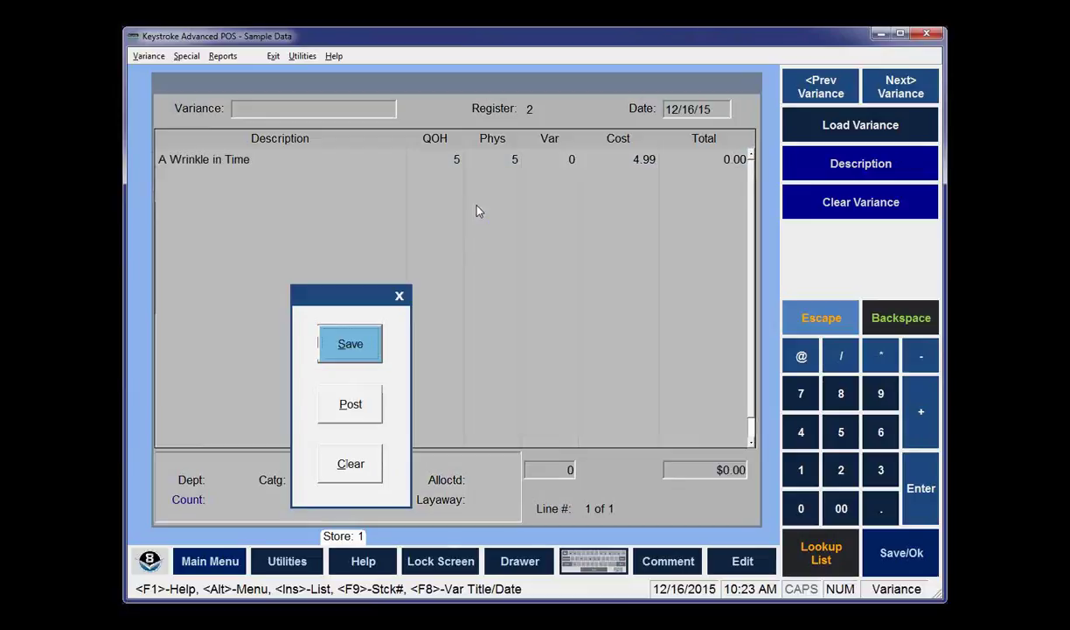
{"action": "left_click", "coordinate": [349, 408]}
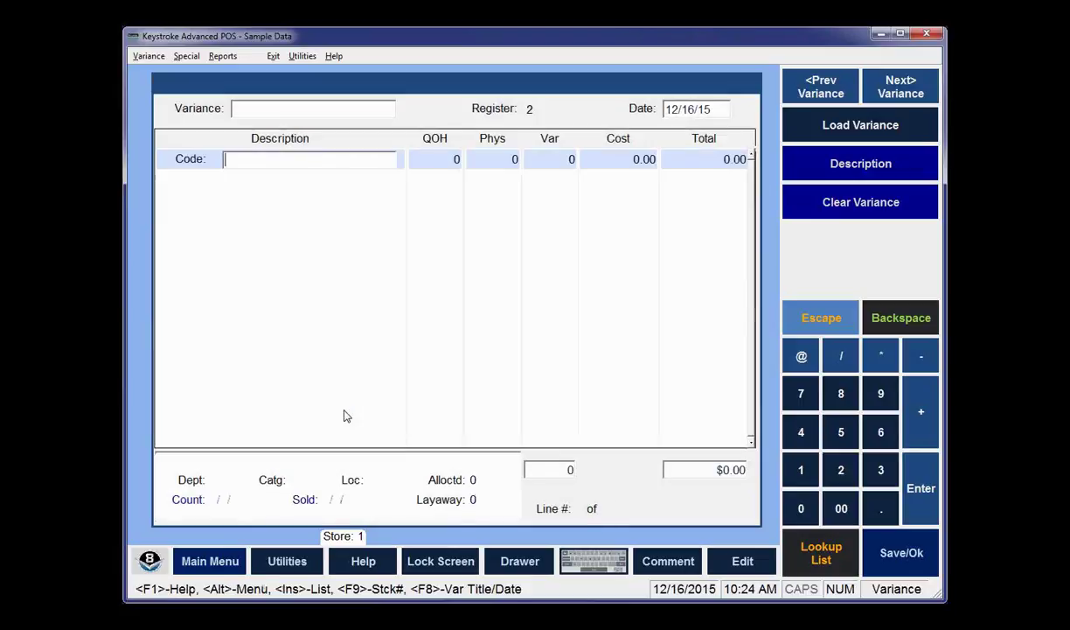
Switch the variance back to session ID number 1 without saving changes to the empty session 2 variance
{"action": "left_click", "coordinate": [144, 63]}
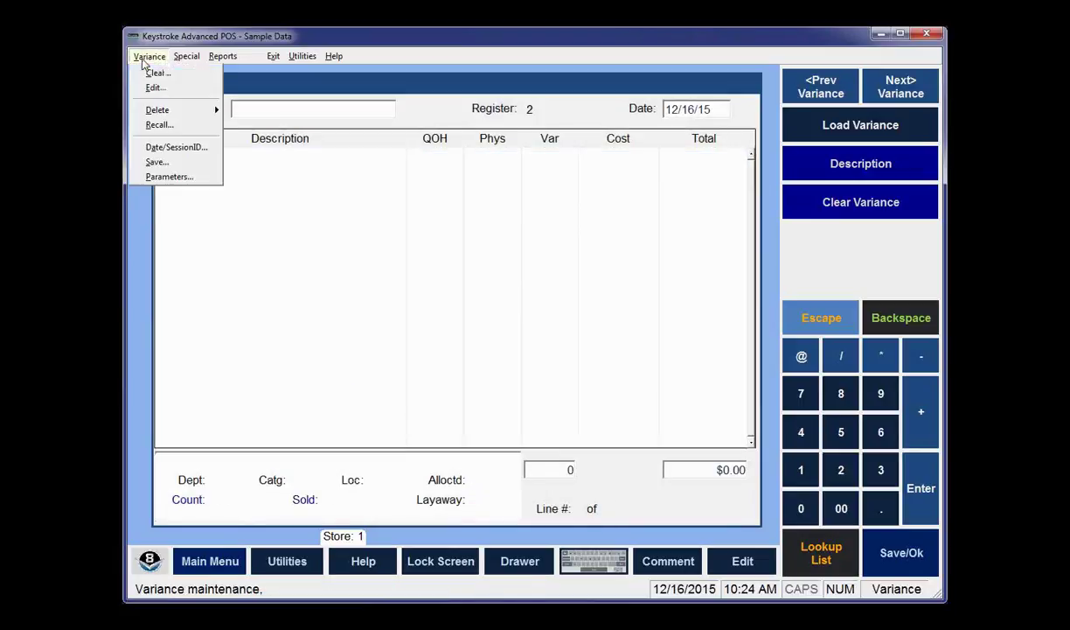
{"action": "left_click", "coordinate": [161, 145]}
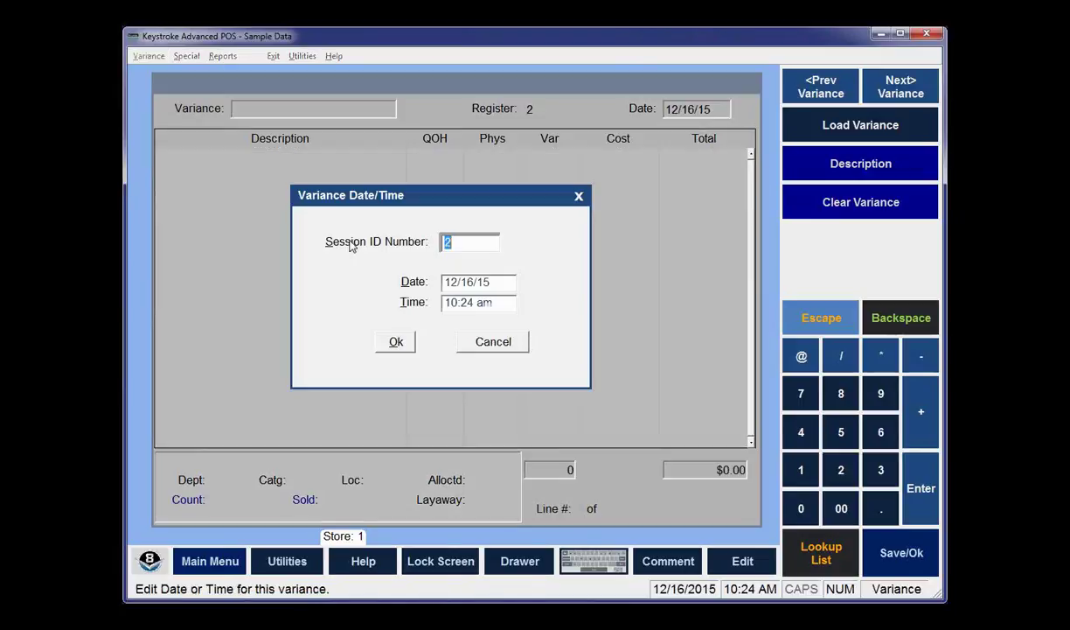
{"action": "key", "text": "Tab"}
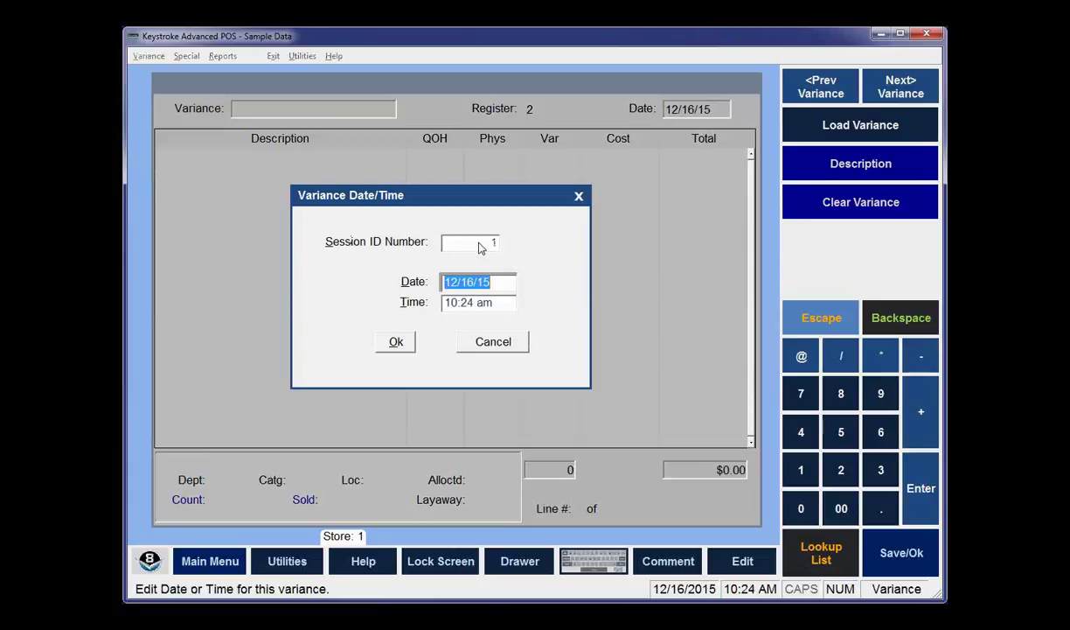
{"action": "key", "text": "Escape"}
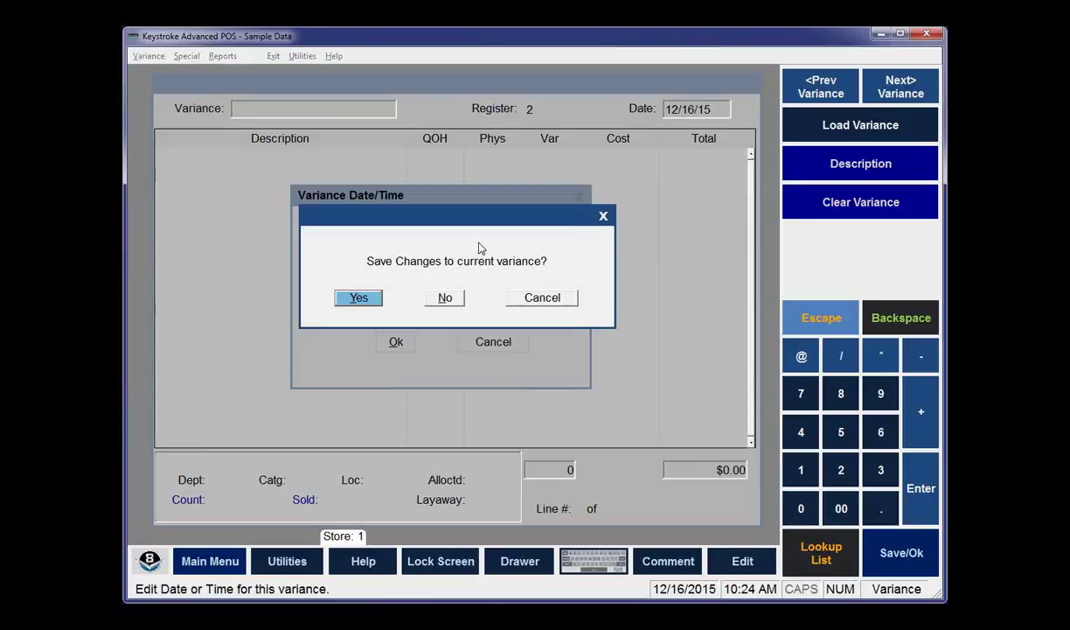
{"action": "left_click", "coordinate": [445, 298]}
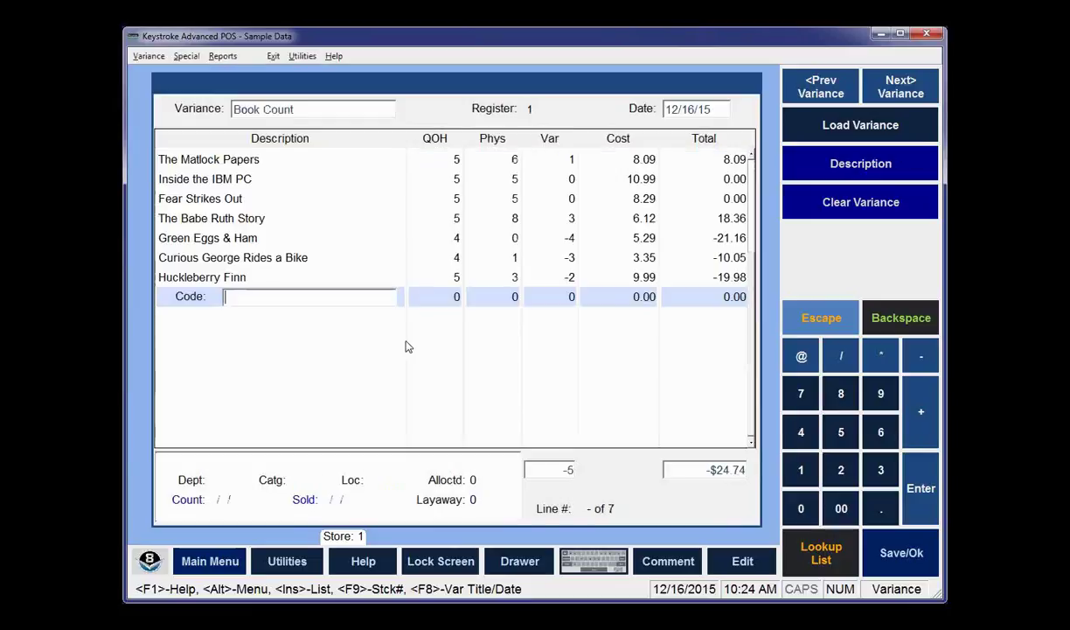
Examine the item lines remaining in the Book Count variance after the merge
{"action": "key", "text": "Up"}
{"action": "key", "text": "Up"}
{"action": "key", "text": "Up"}
{"action": "key", "text": "Up"}
{"action": "key", "text": "Up"}
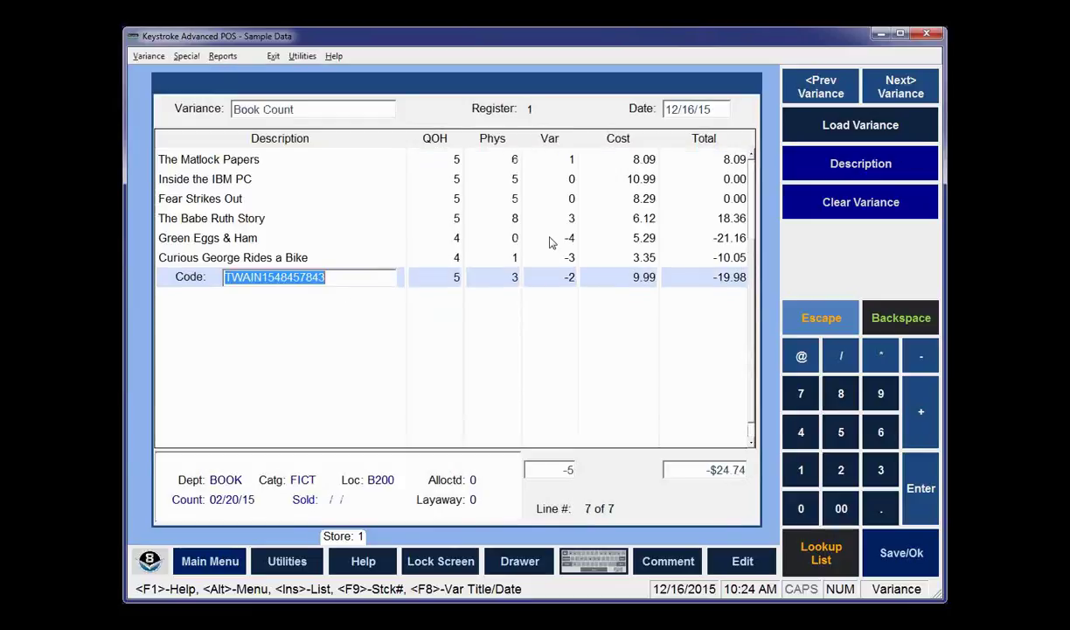
{"action": "key", "text": "Up"}
{"action": "key", "text": "Up"}
{"action": "key", "text": "Down"}
{"action": "key", "text": "Down"}
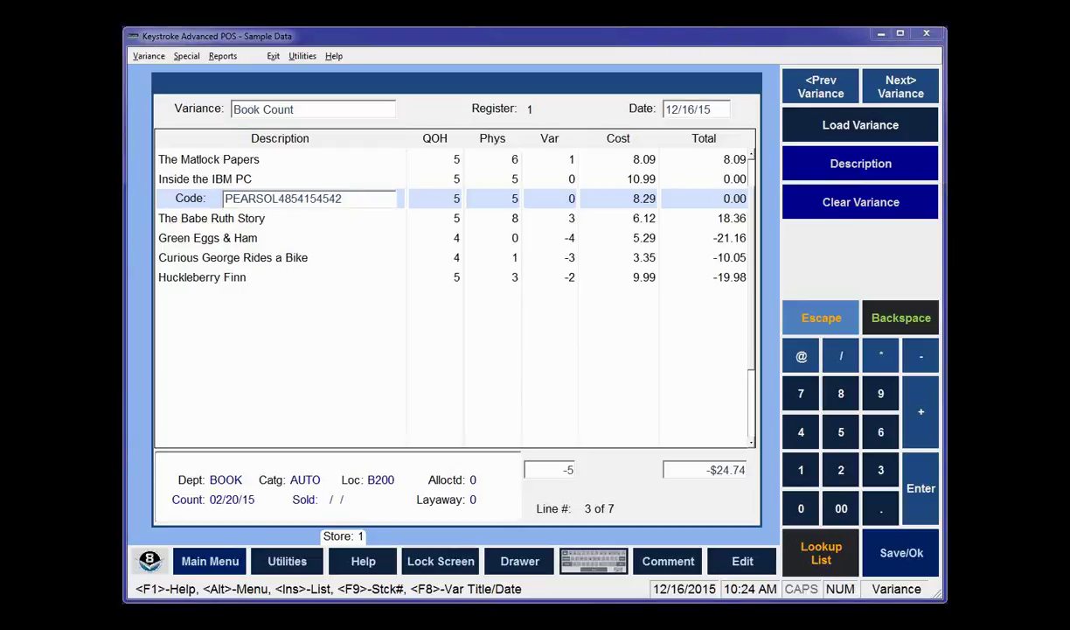
{"action": "key", "text": "alt+Tab"}
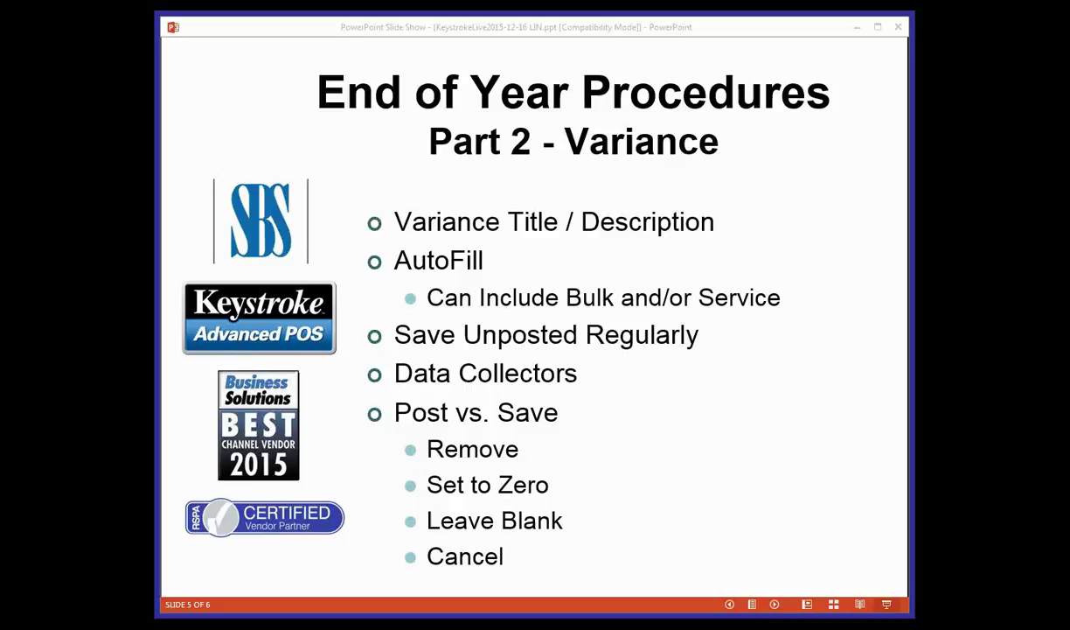
{"action": "double_click", "coordinate": [729, 604]}
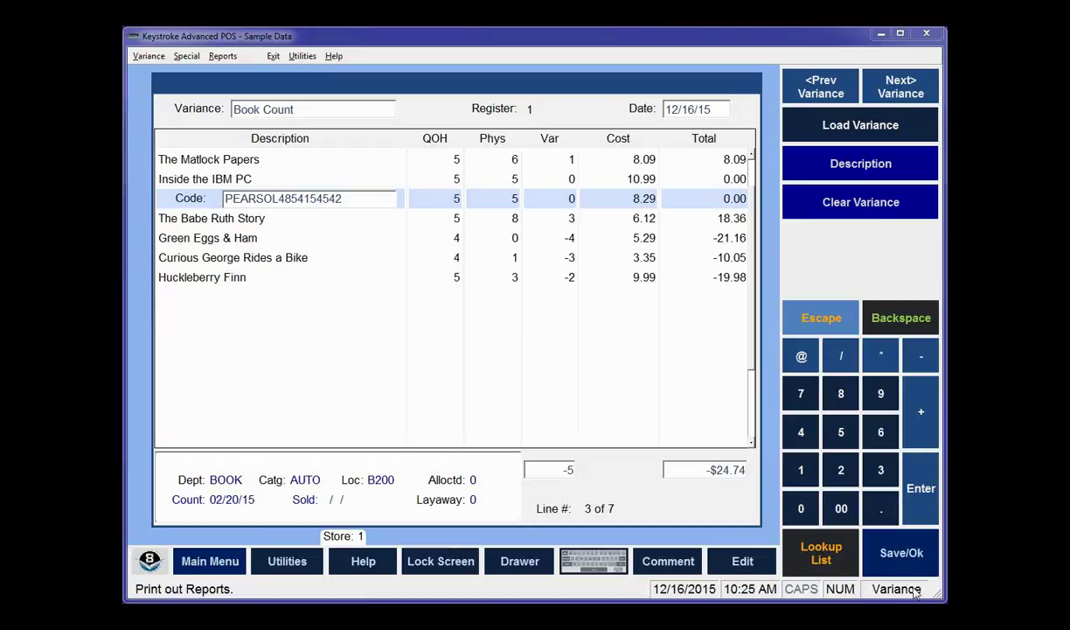
{"action": "left_click", "coordinate": [223, 57]}
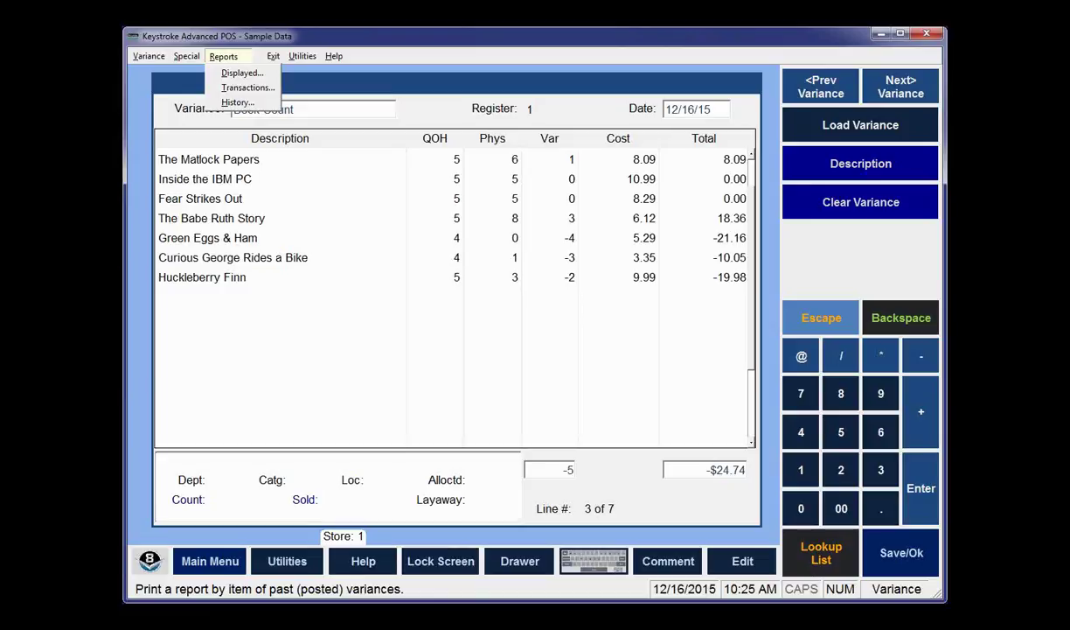
{"action": "key", "text": "alt+Tab"}
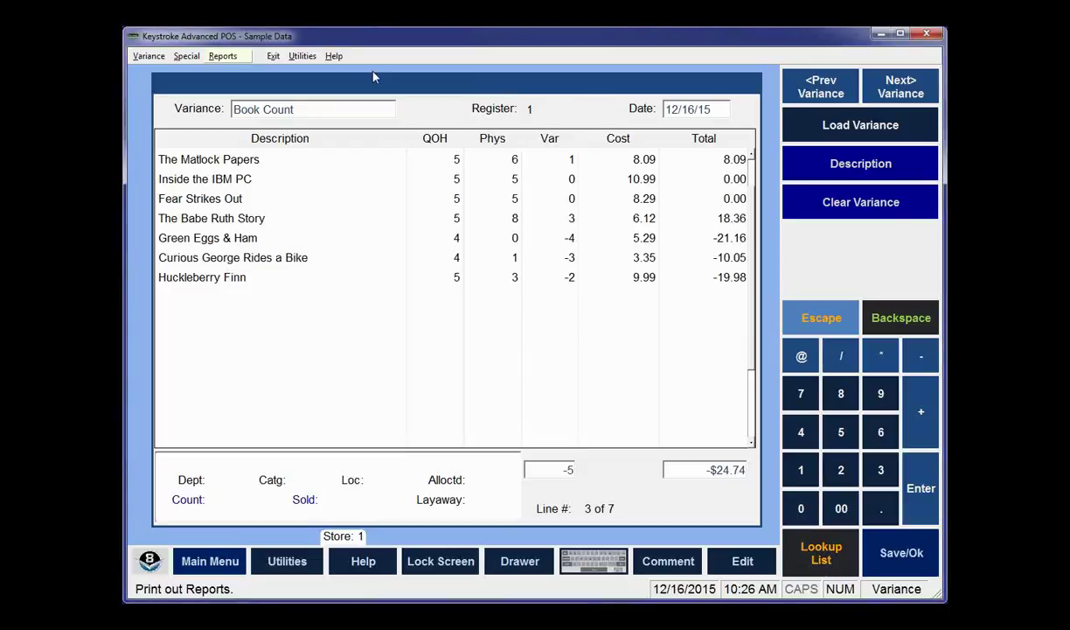
{"action": "key", "text": "Escape"}
Post the Book Count variance of session 1
{"action": "key", "text": "Escape"}
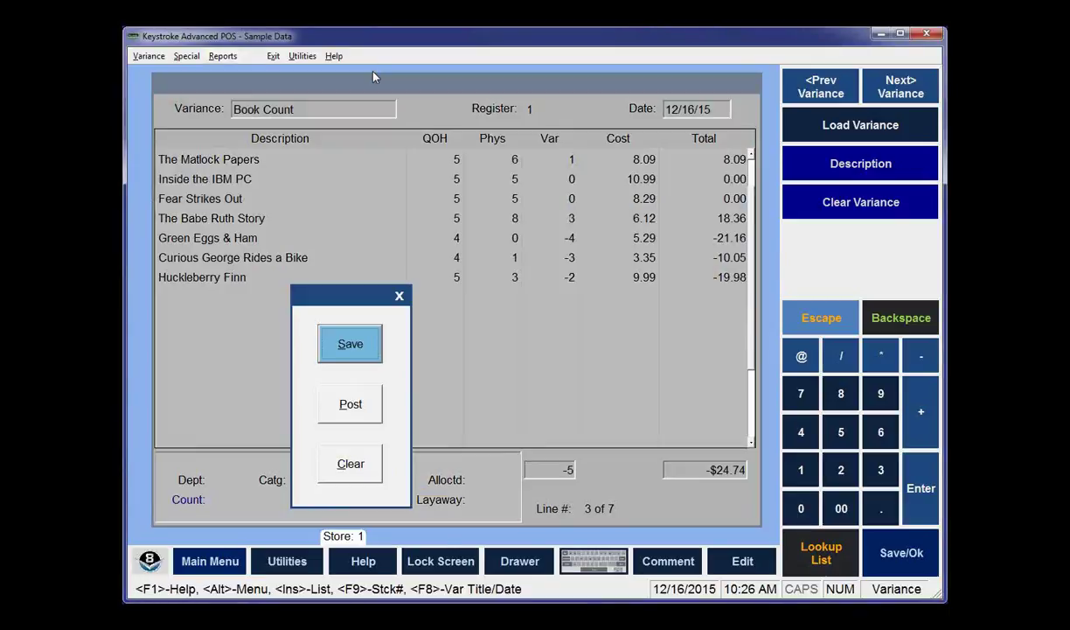
{"action": "key", "text": "Tab"}
{"action": "key", "text": "Return"}
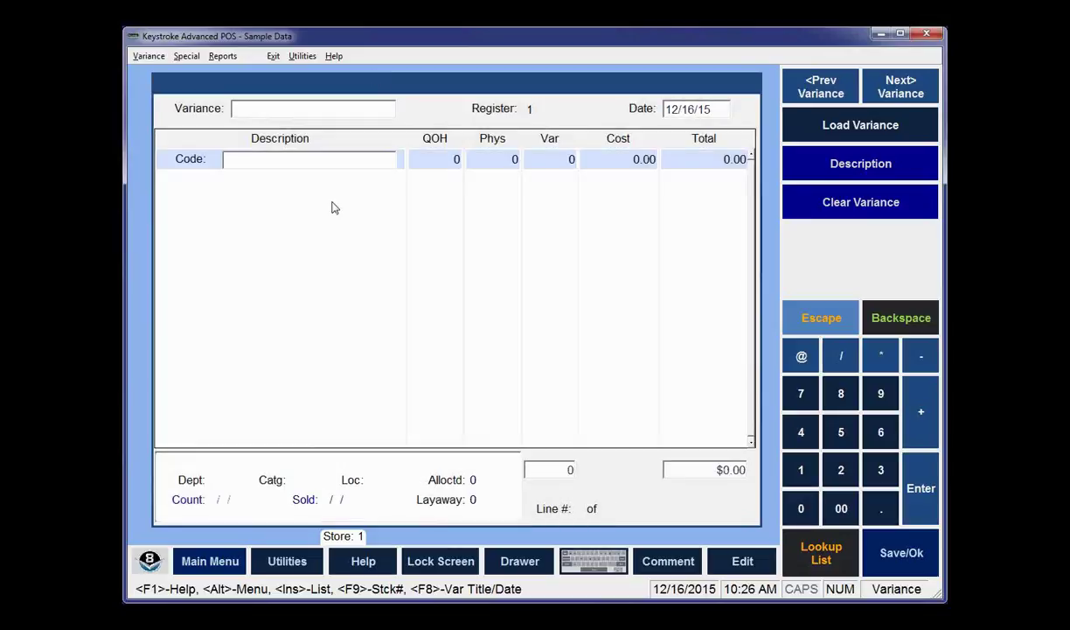
Auto-fill the empty variance with all inventory items, clearing the Bulk and Service filter values
{"action": "left_click", "coordinate": [187, 56]}
{"action": "left_click", "coordinate": [194, 75]}
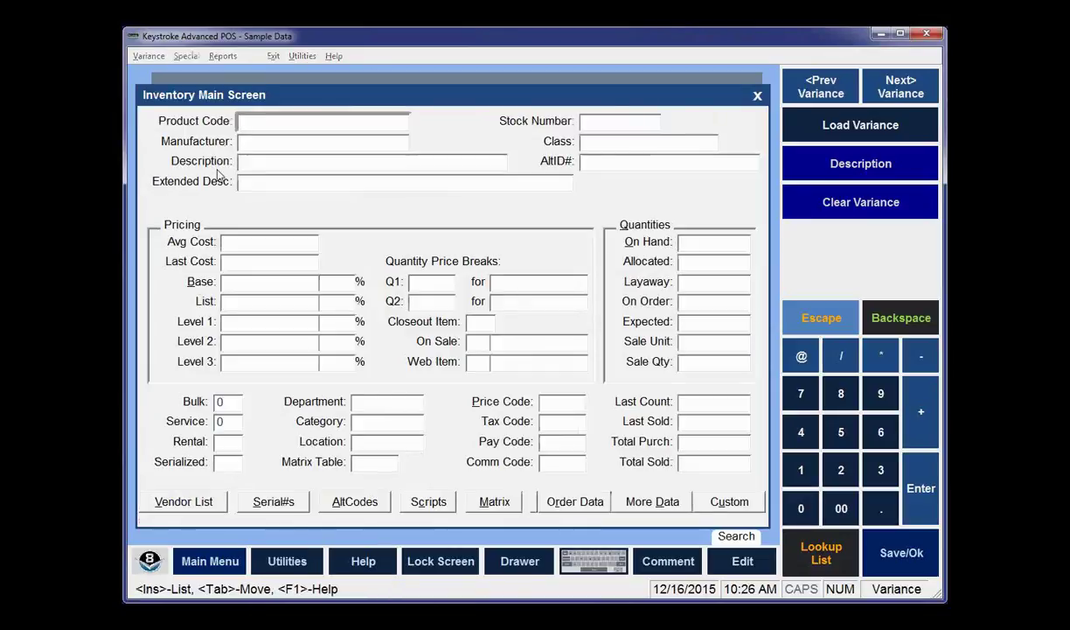
{"action": "left_click", "coordinate": [218, 402]}
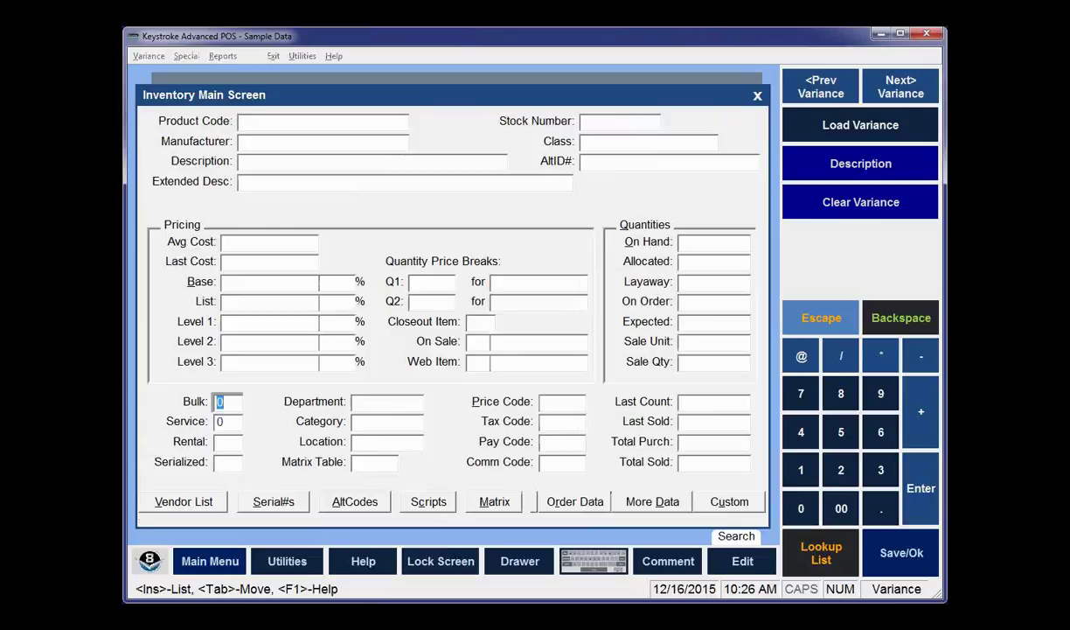
{"action": "key", "text": "Delete"}
{"action": "key", "text": "Tab"}
{"action": "key", "text": "Delete"}
{"action": "key", "text": "F10"}
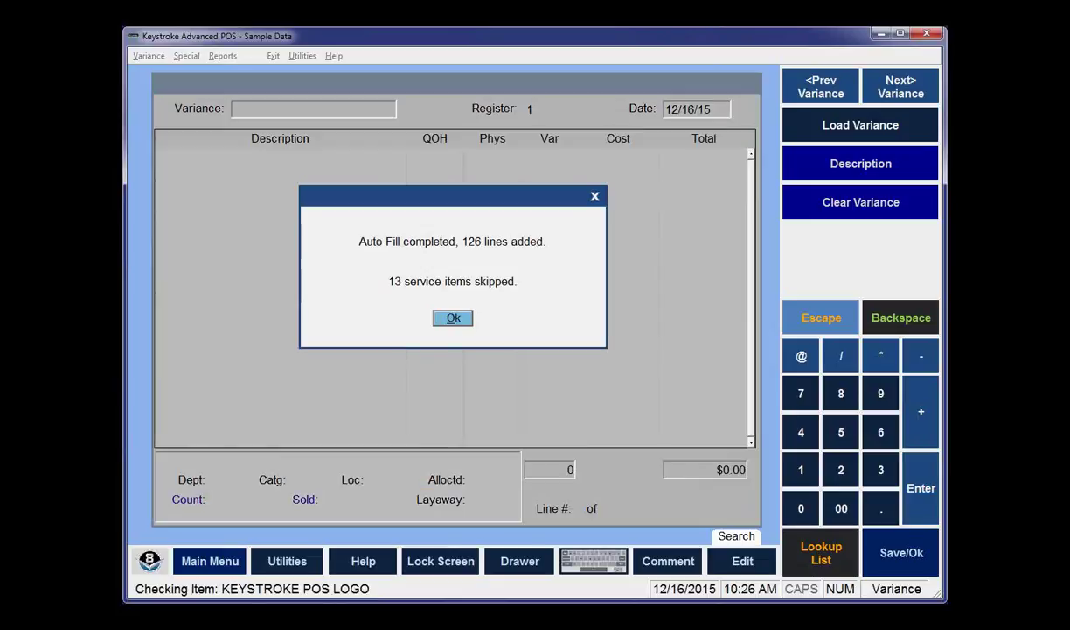
{"action": "left_click", "coordinate": [455, 320]}
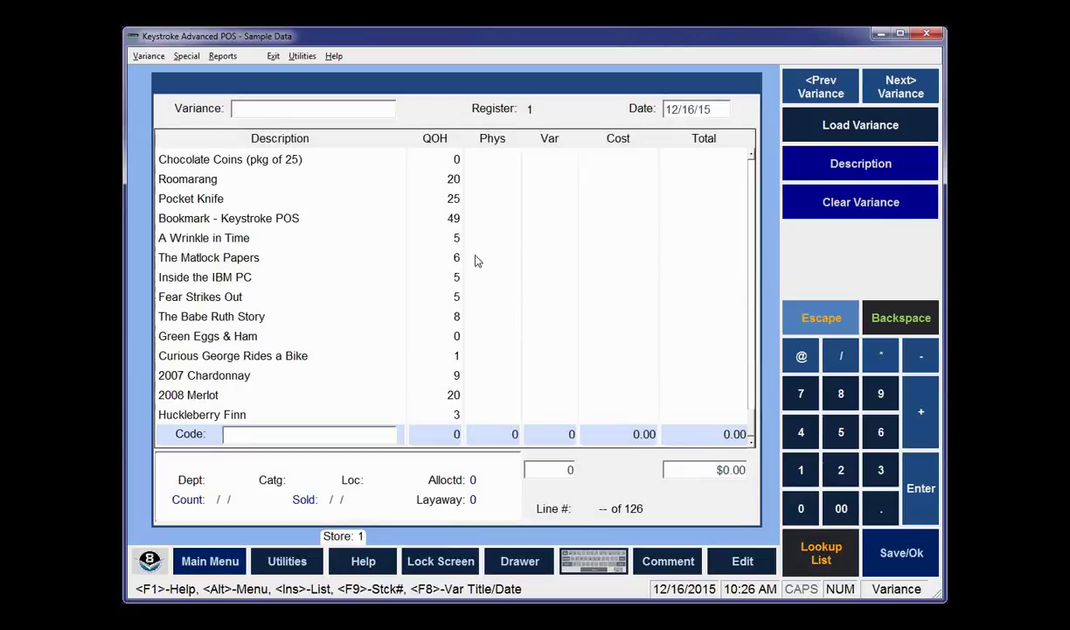
Title the auto-filled variance "Snapshot"
{"action": "left_click", "coordinate": [338, 110]}
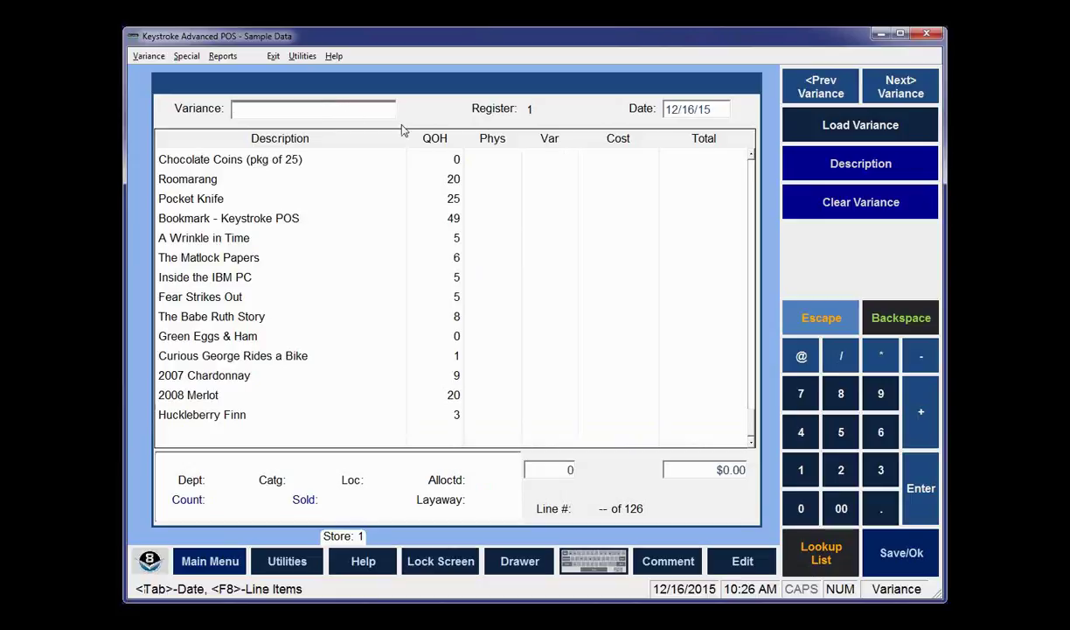
{"action": "type", "text": "Snapshot"}
{"action": "key", "text": "Return"}
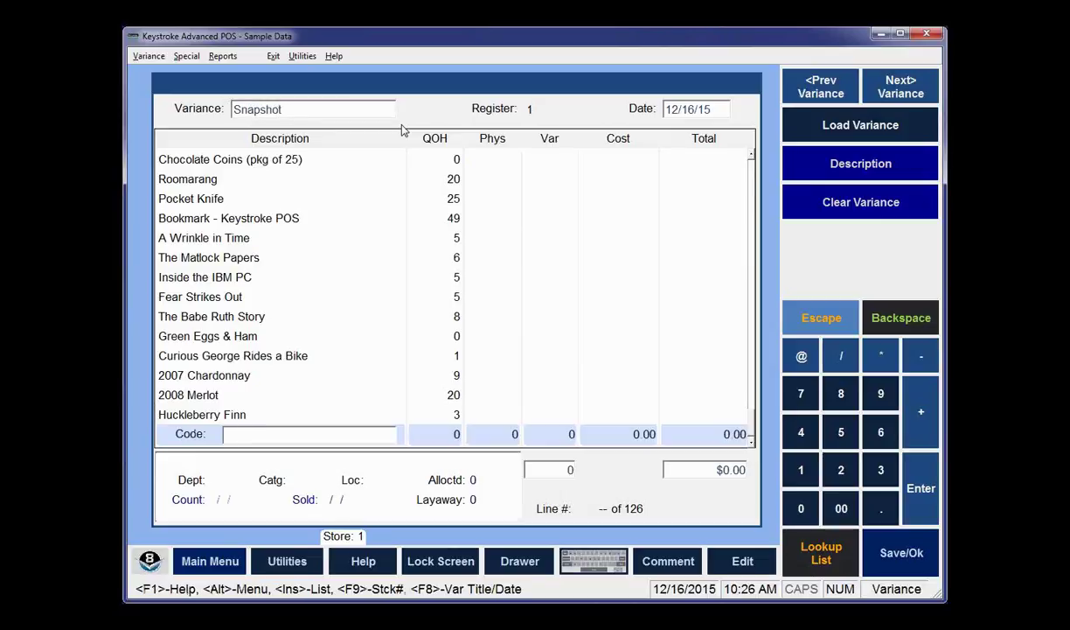
Post the Snapshot variance, leaving the uncounted items blank so that inventory quantities are not changed
{"action": "key", "text": "Escape"}
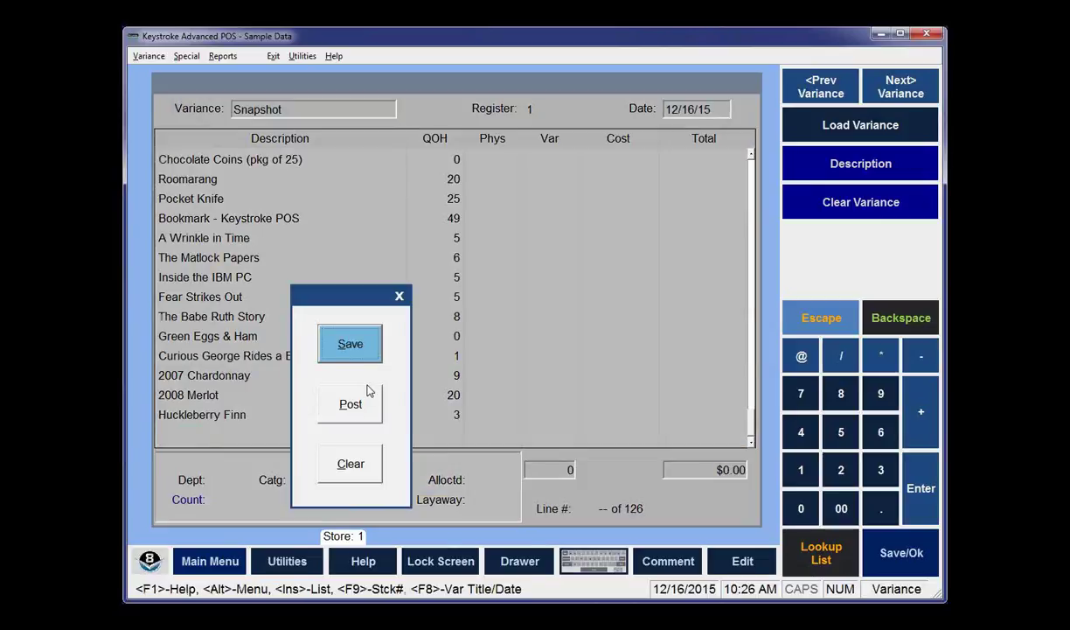
{"action": "left_click", "coordinate": [356, 411]}
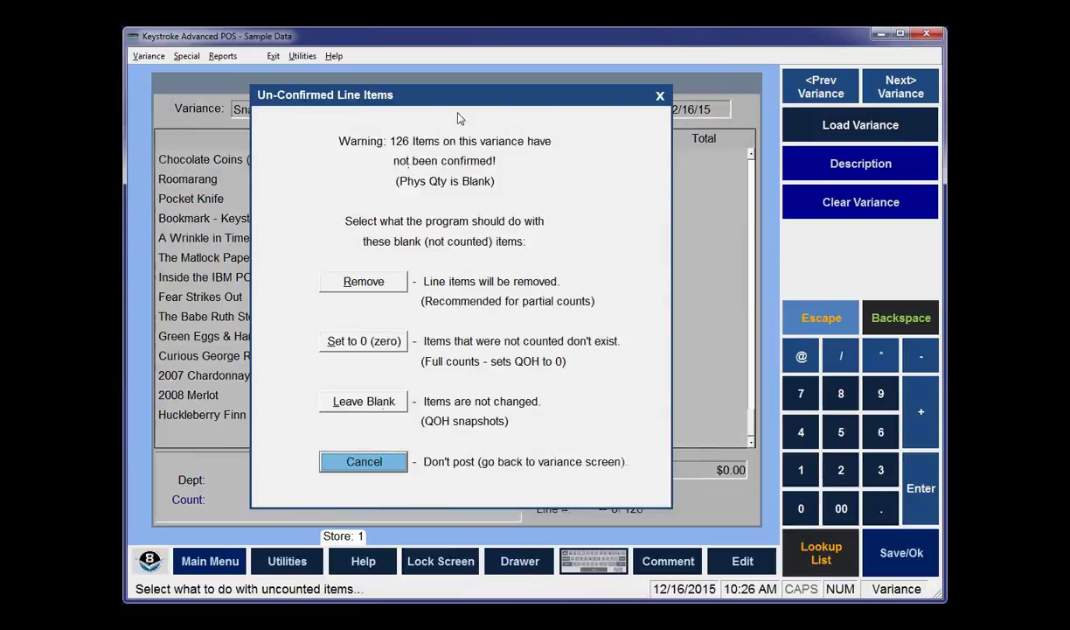
{"action": "left_click", "coordinate": [377, 405]}
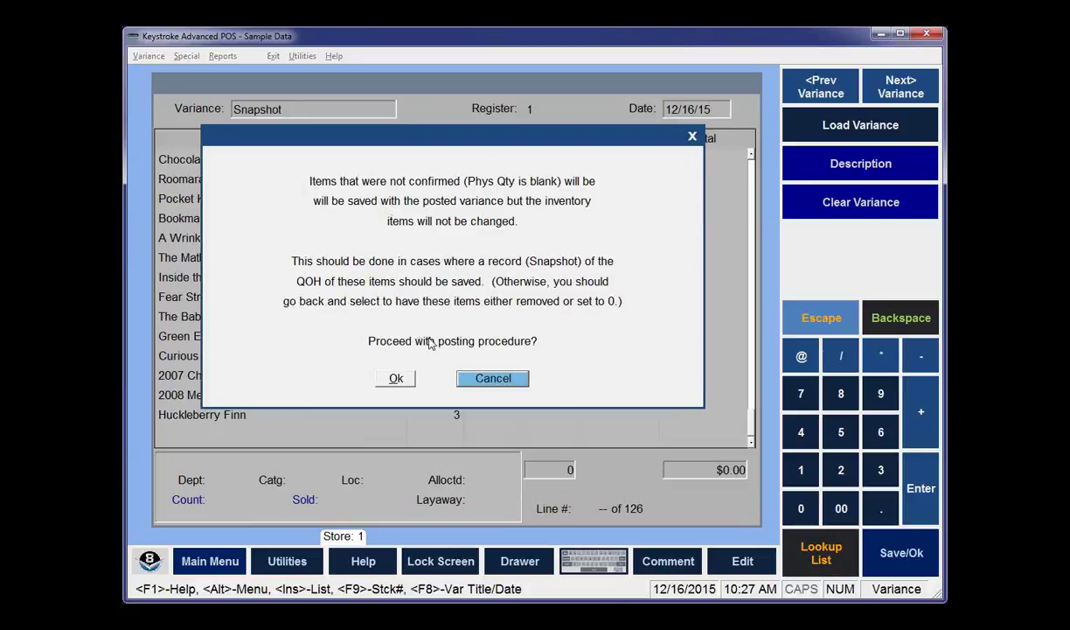
{"action": "left_click", "coordinate": [398, 378]}
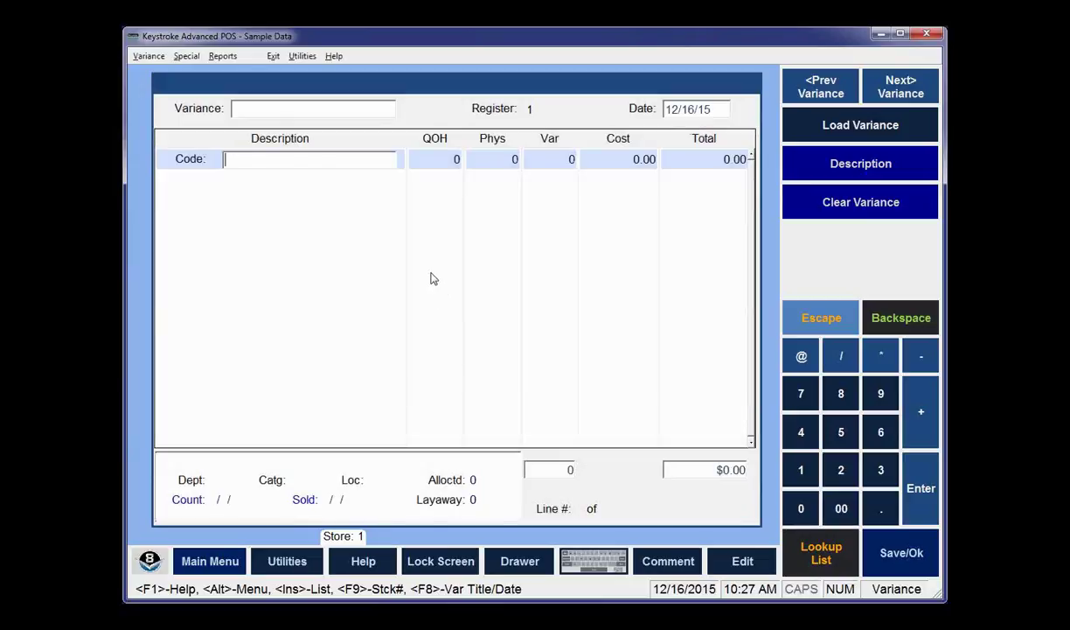
Open the posted Snapshot variance dated 12/16/15 for editing
{"action": "left_click", "coordinate": [229, 59]}
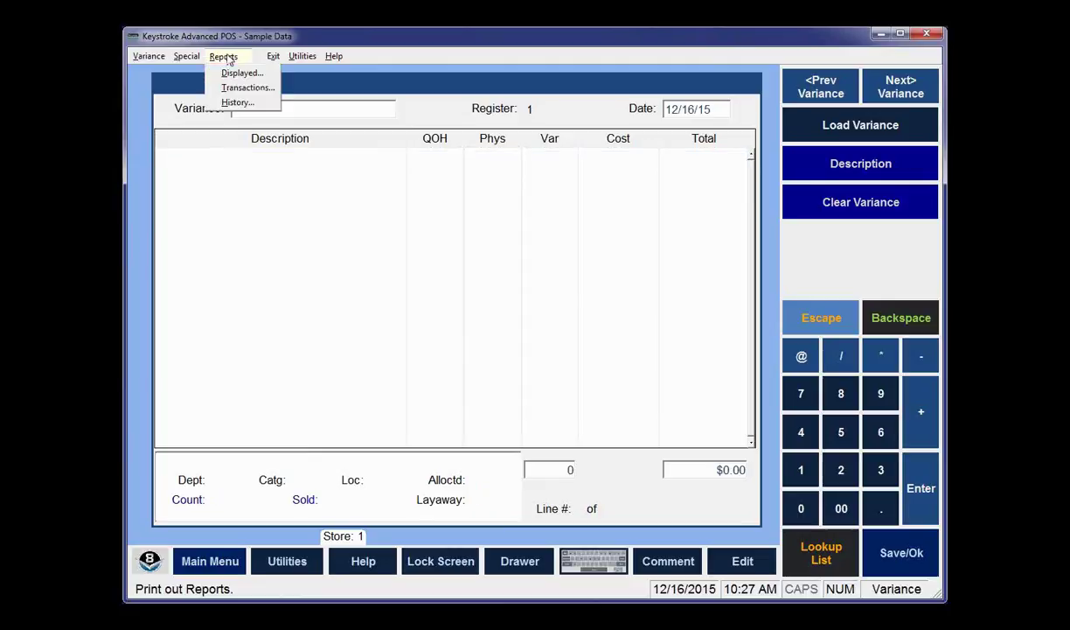
{"action": "mouse_move", "coordinate": [148, 56]}
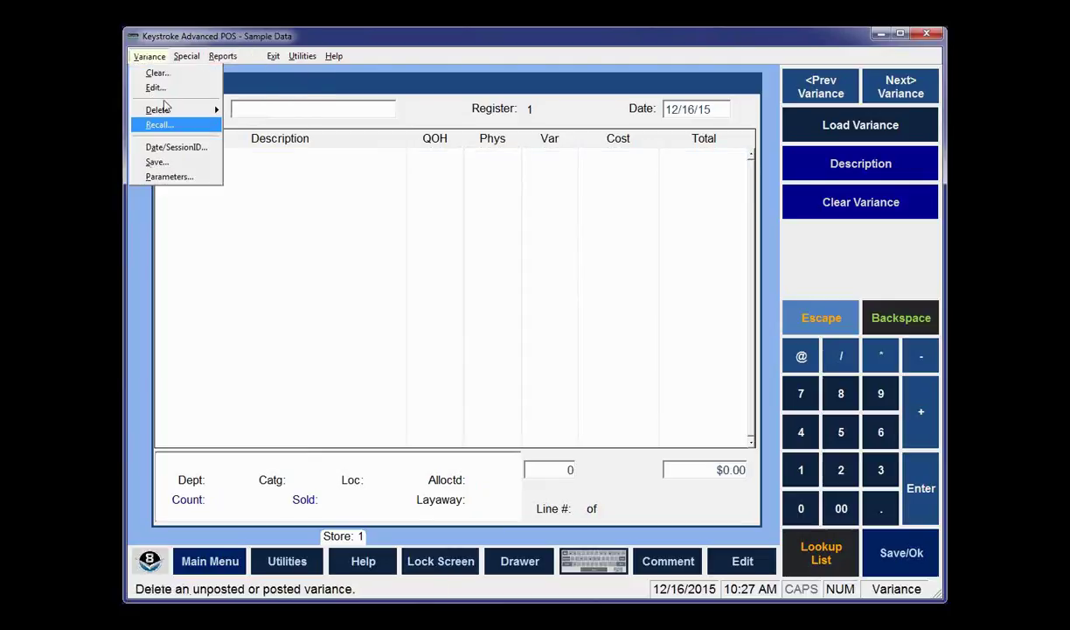
{"action": "left_click", "coordinate": [155, 86]}
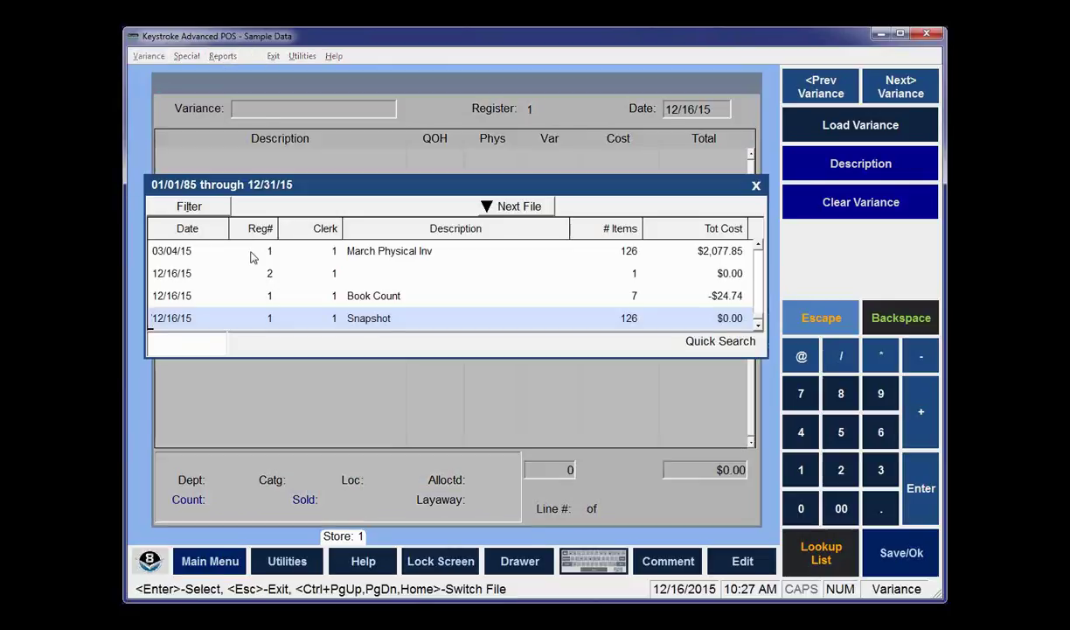
{"action": "key", "text": "Return"}
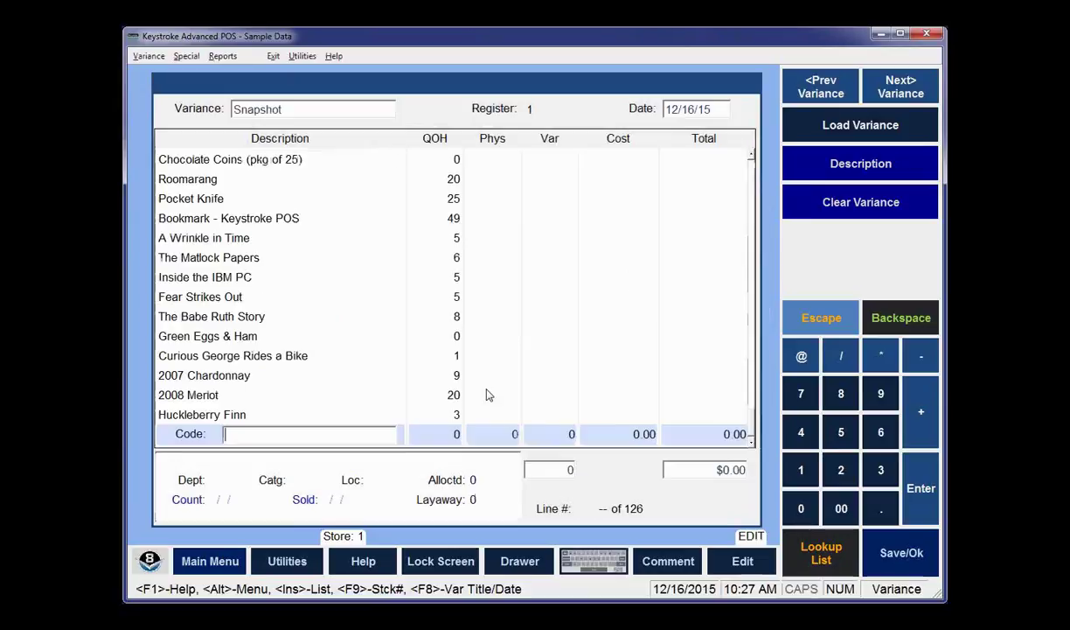
Run the displayed variance report on screen with the Current Variance - Physical Cost form, then return to the variance window
{"action": "left_click", "coordinate": [222, 56]}
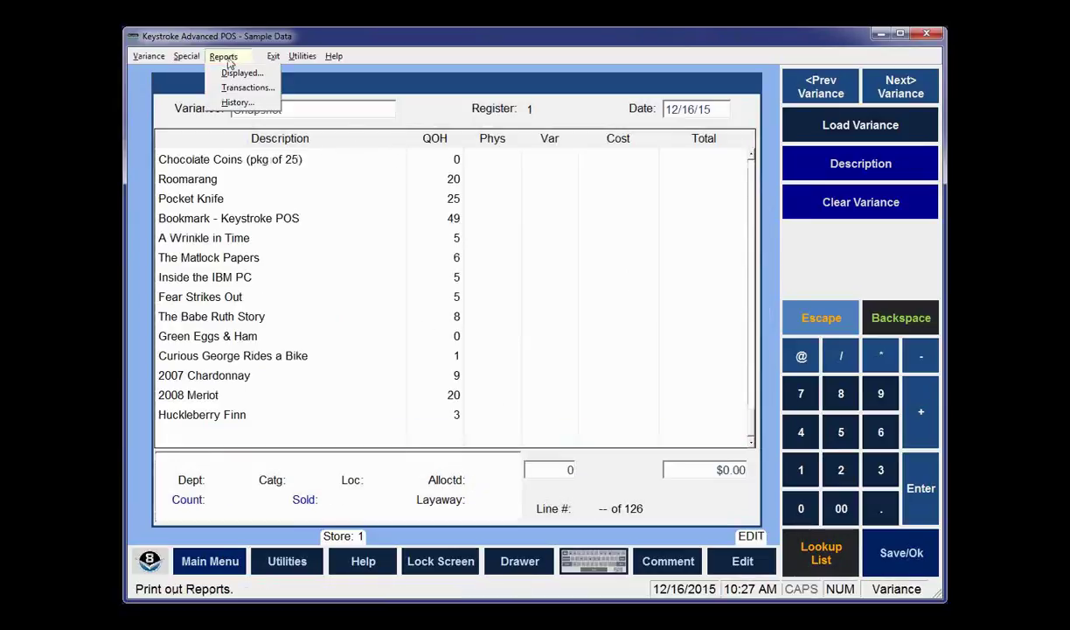
{"action": "left_click", "coordinate": [234, 75]}
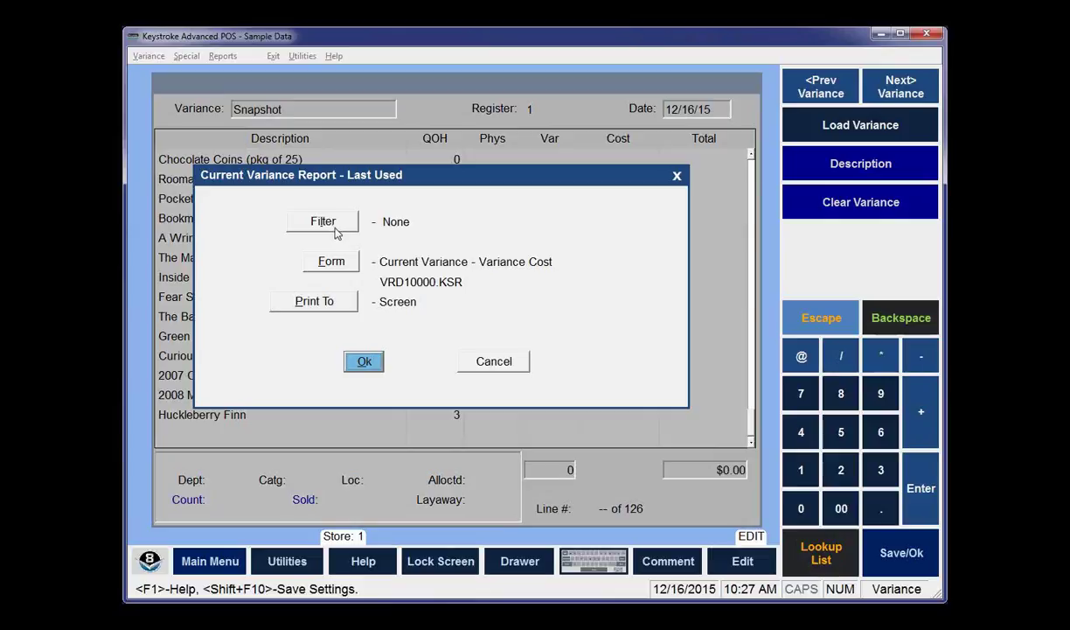
{"action": "left_click", "coordinate": [339, 261]}
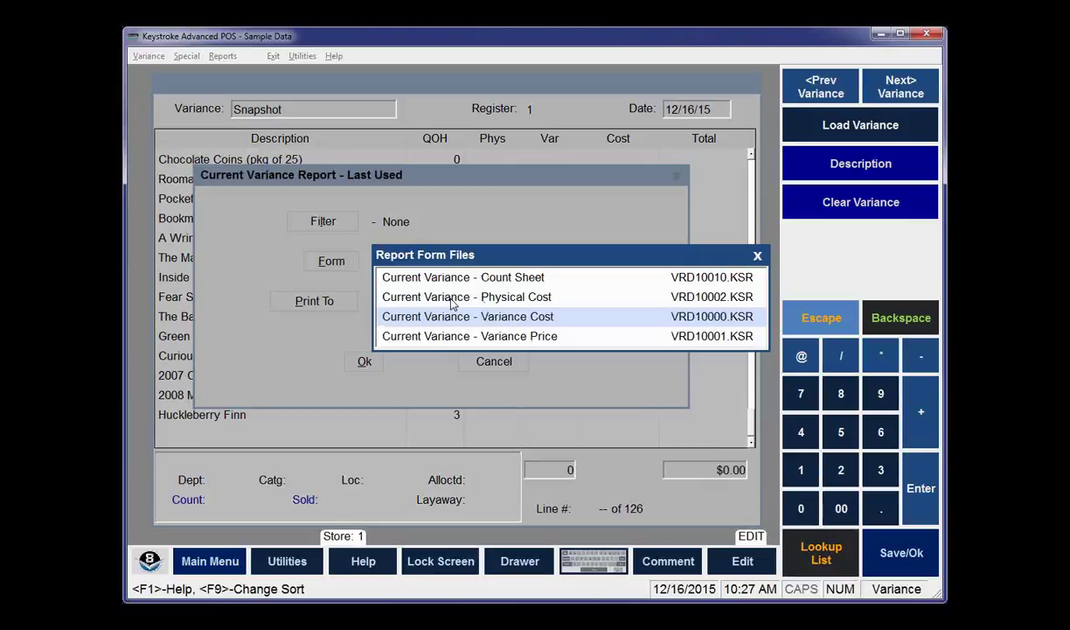
{"action": "left_click", "coordinate": [452, 303]}
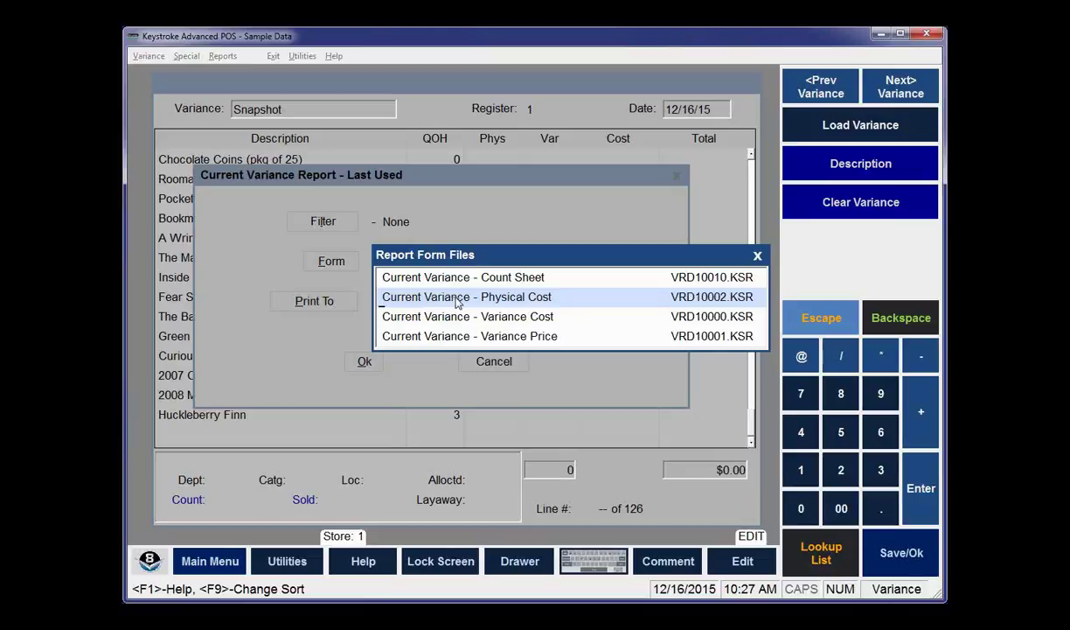
{"action": "left_click", "coordinate": [456, 303]}
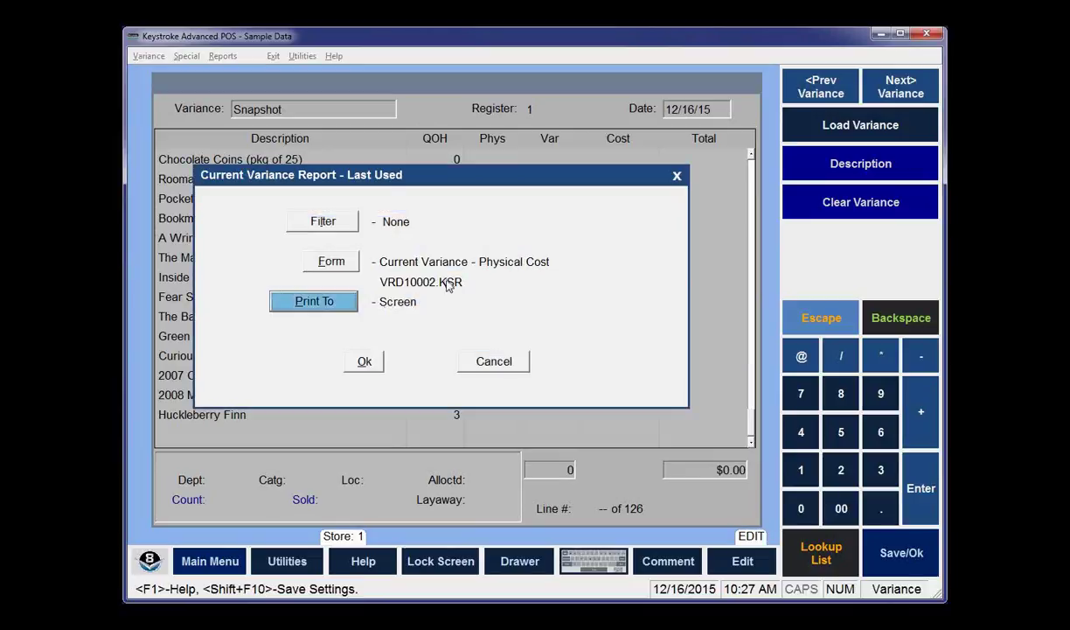
{"action": "left_click", "coordinate": [364, 363]}
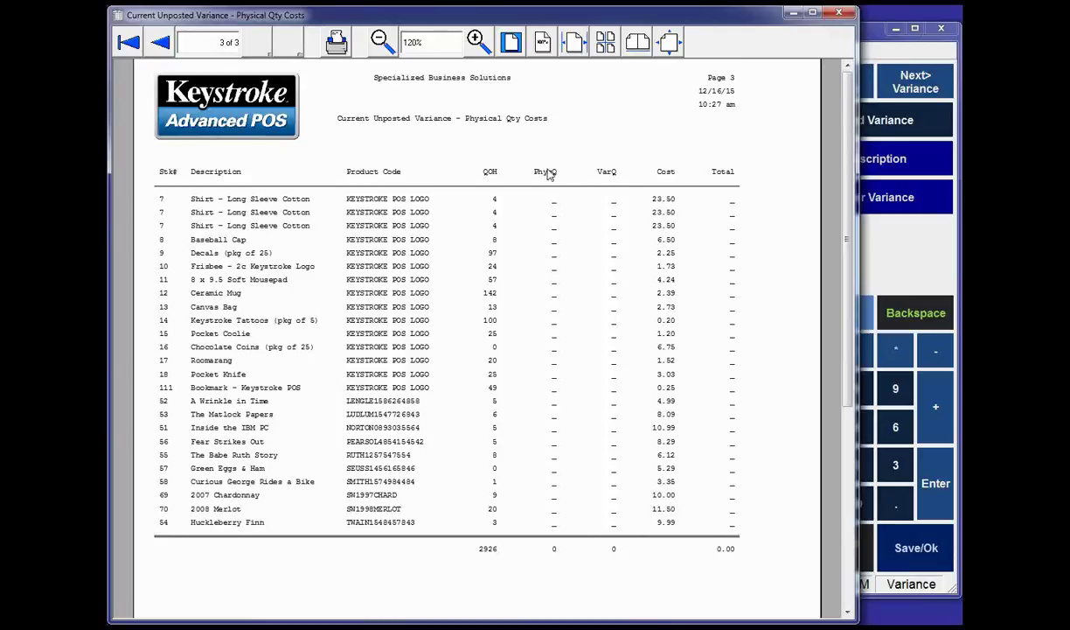
{"action": "left_click", "coordinate": [879, 59]}
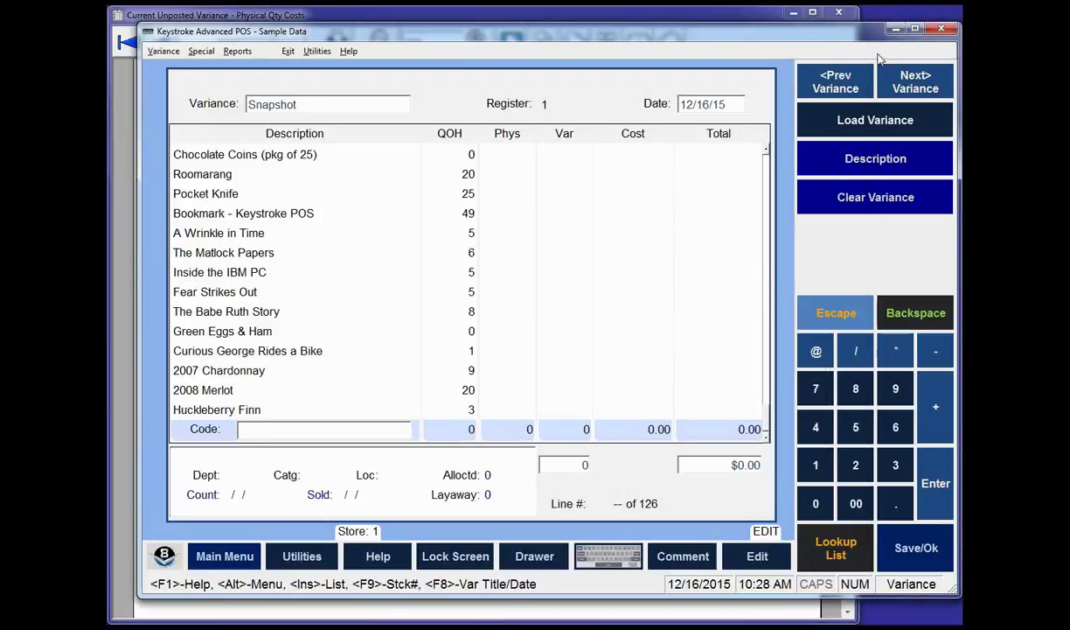